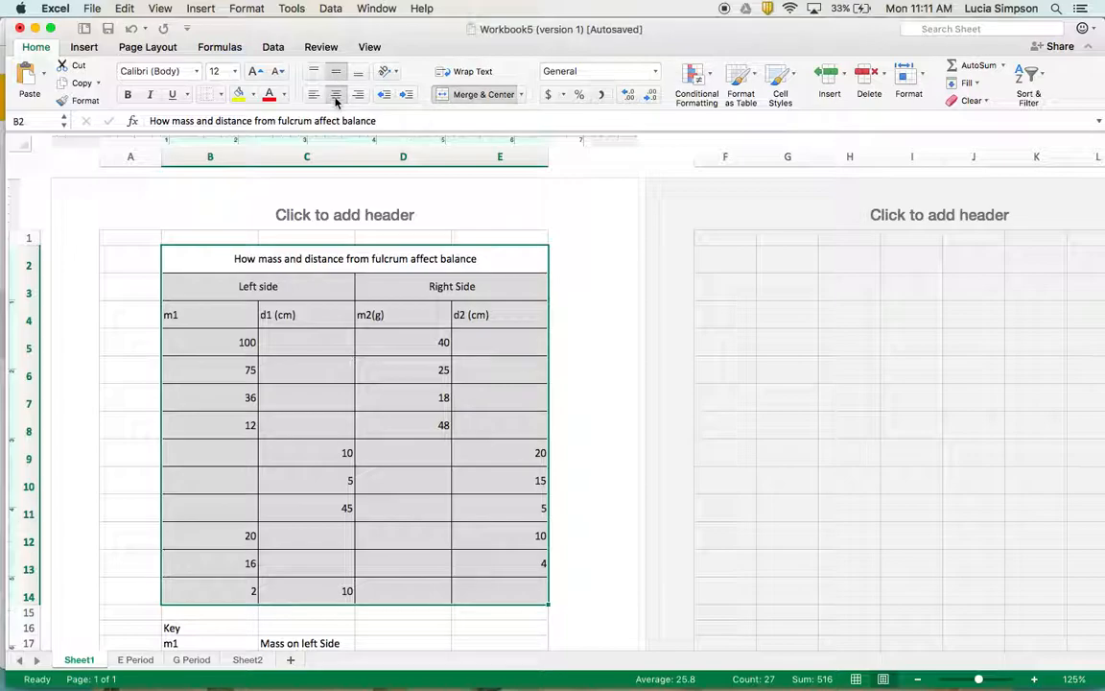
Center the contents of the selected table, B2 to E14, horizontally
click(336, 96)
click(336, 96)
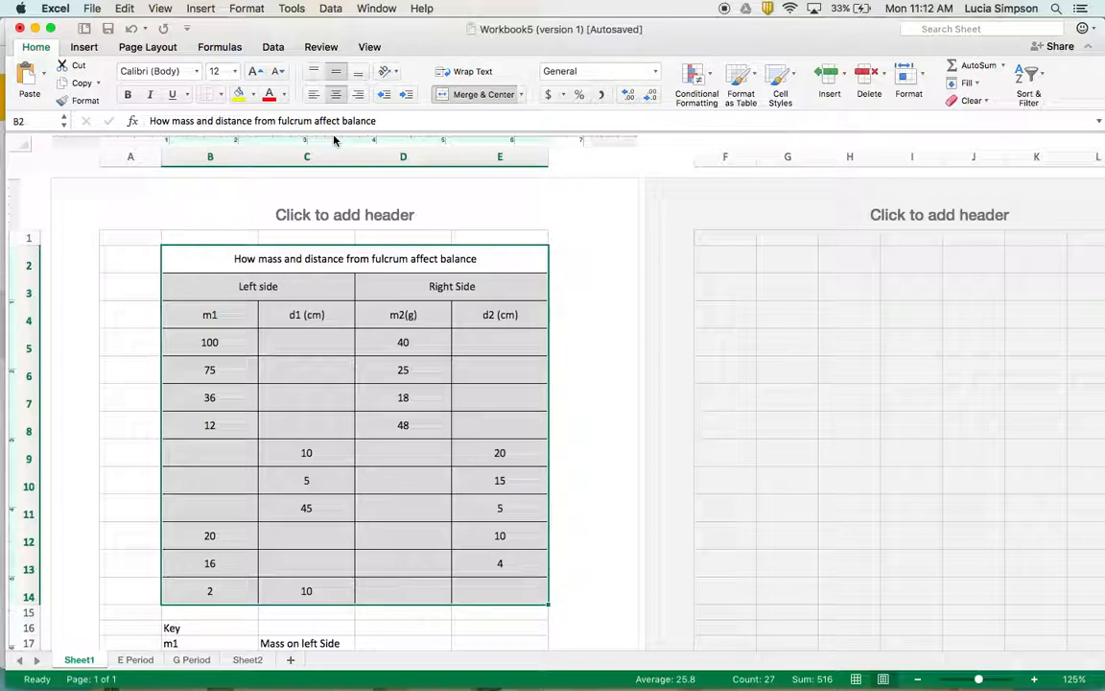
Switch to the presentation in Chrome, view slide 12 on font and font size, and return to Excel
key(super+Tab)
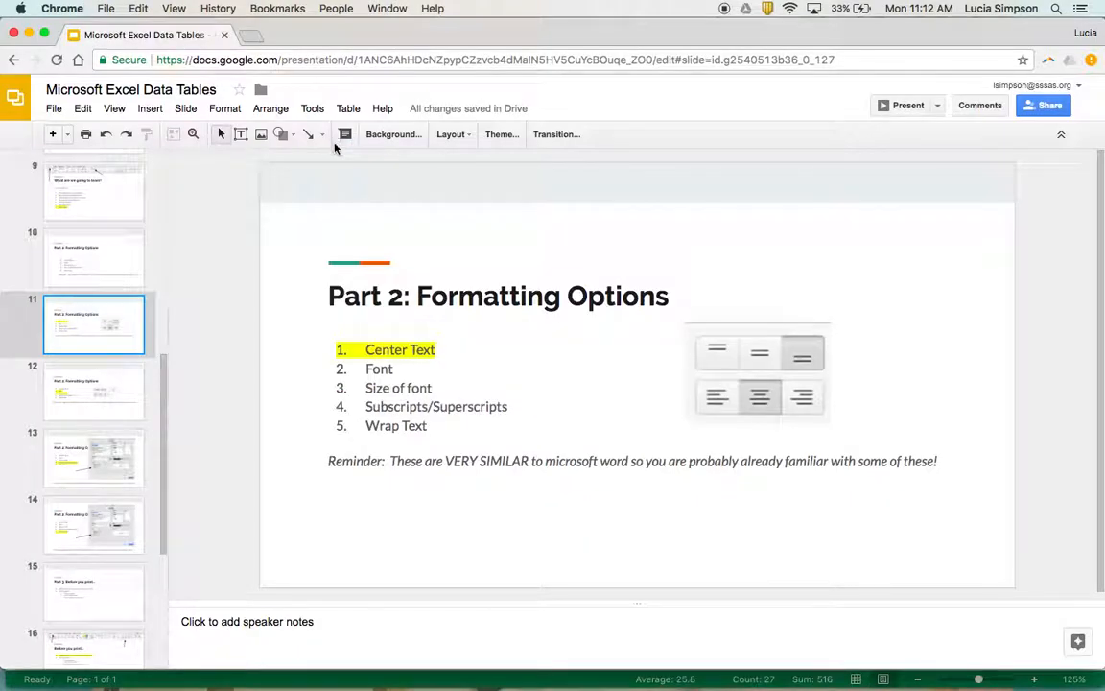
click(104, 395)
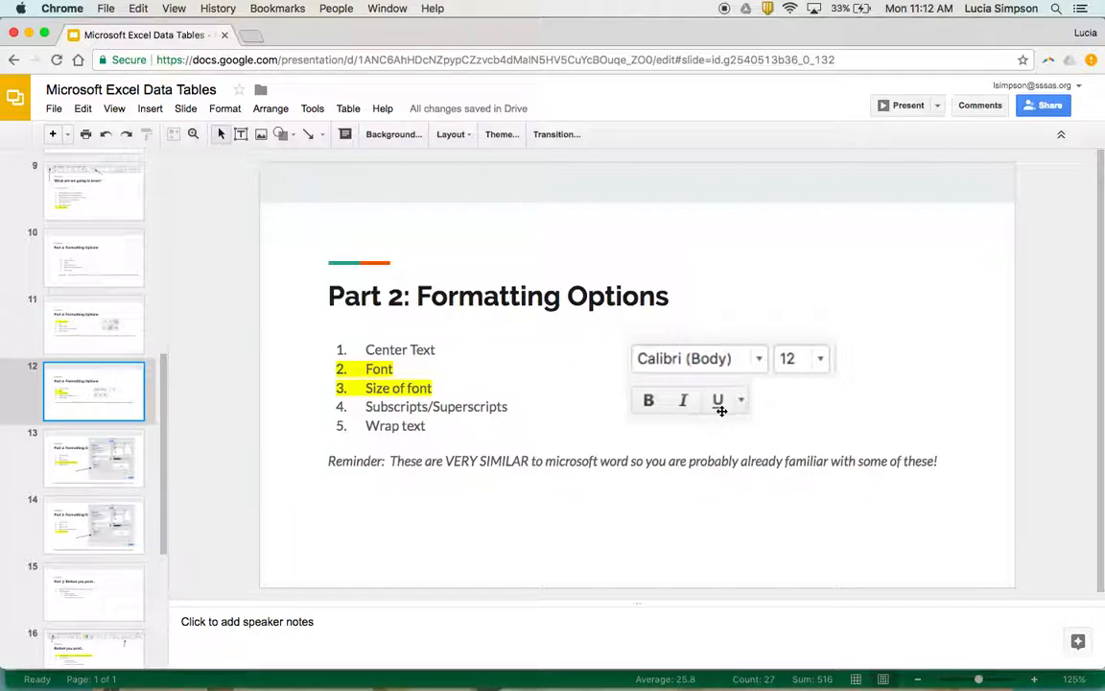
key(super+Tab)
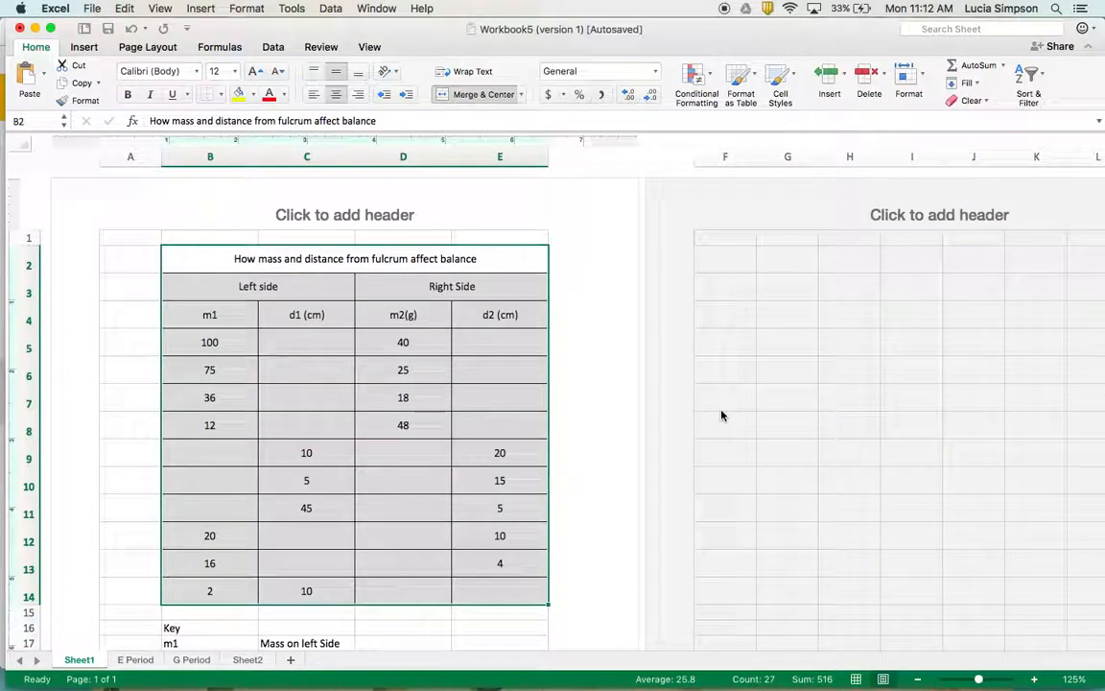
Make the table title in B2 bold and set its font size to 14
click(406, 444)
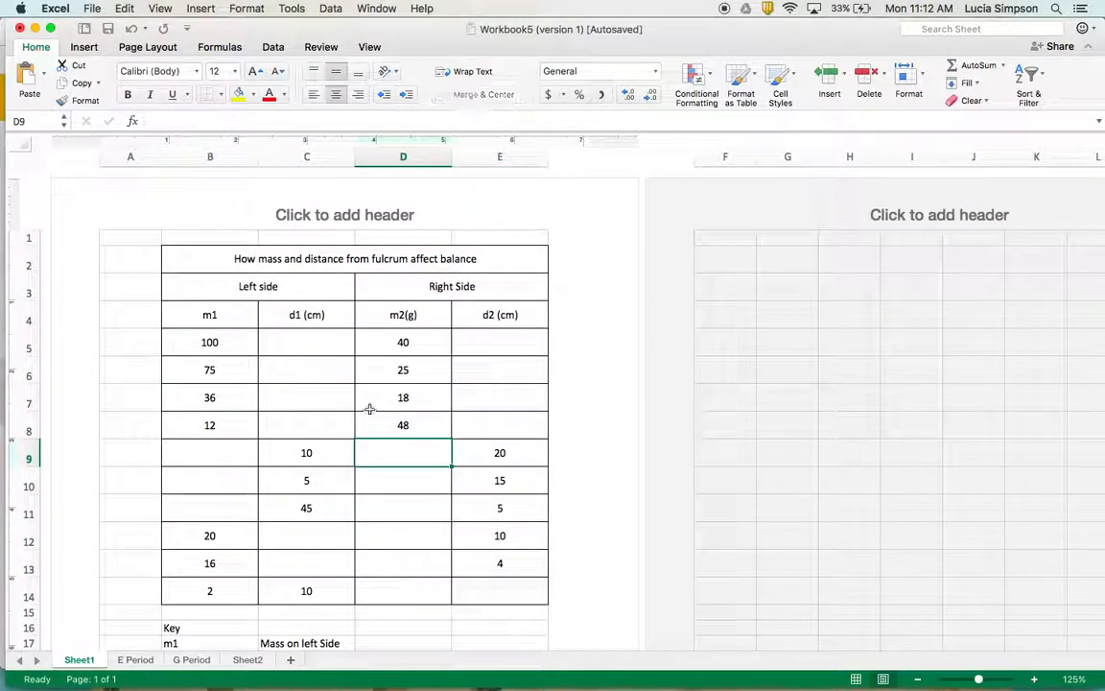
click(300, 258)
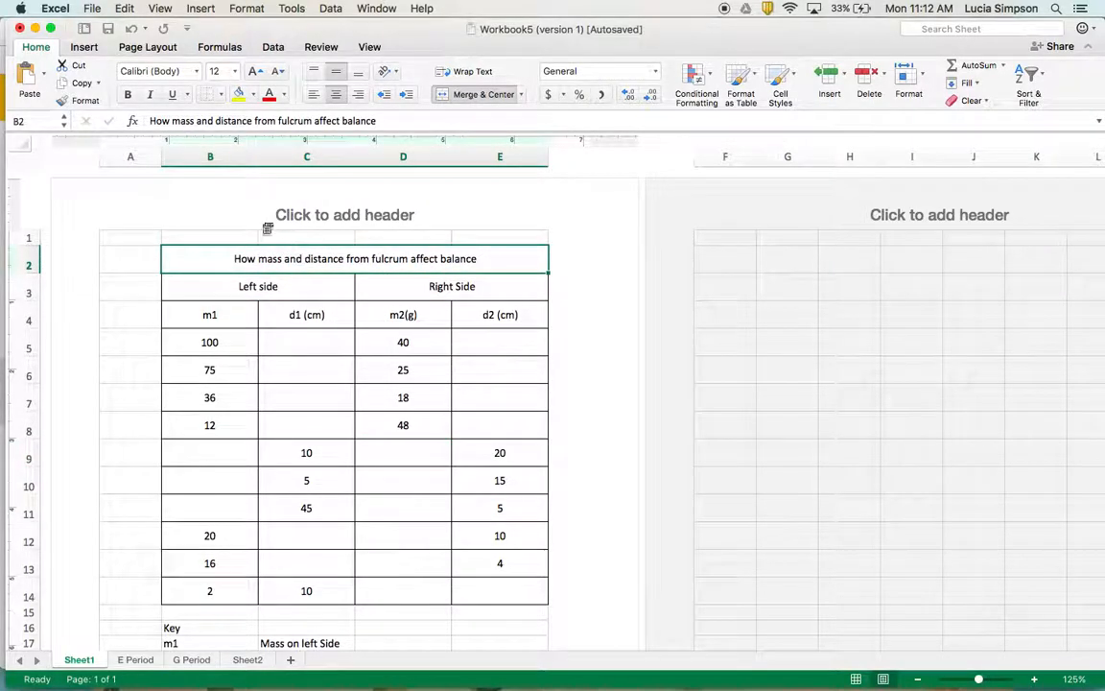
click(129, 96)
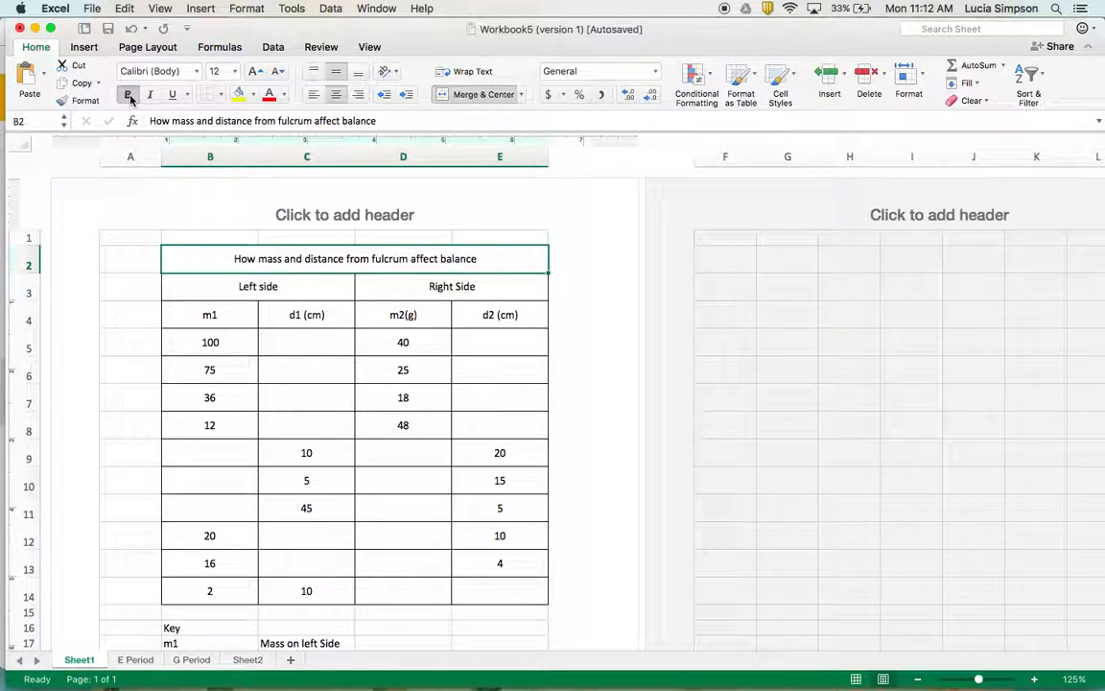
click(215, 71)
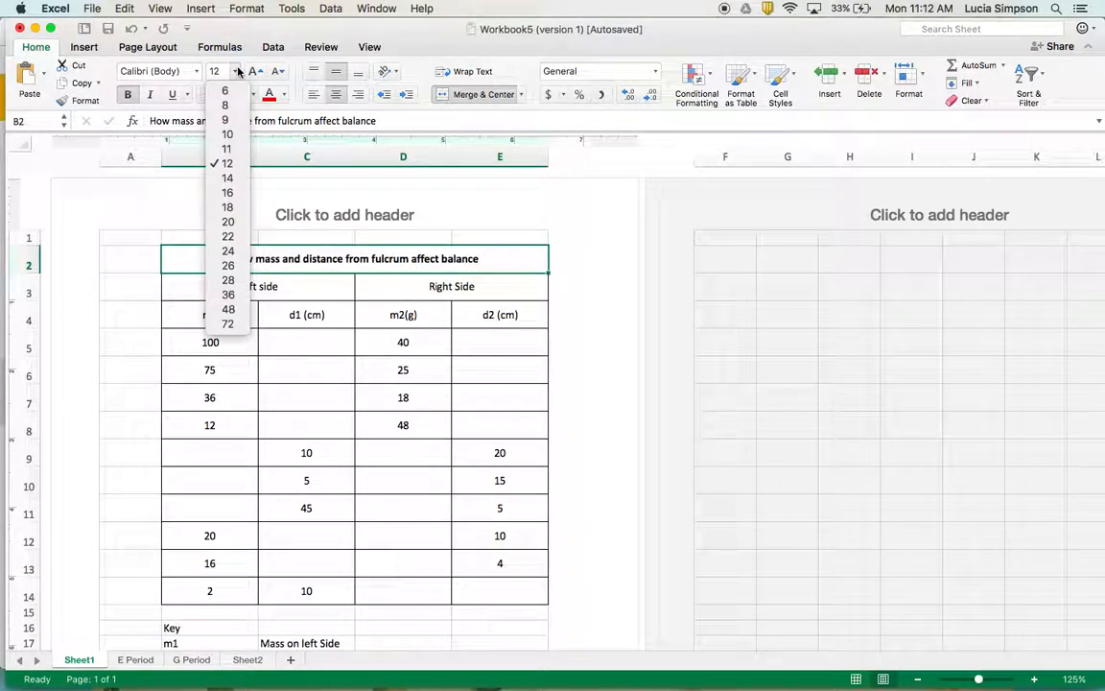
click(226, 178)
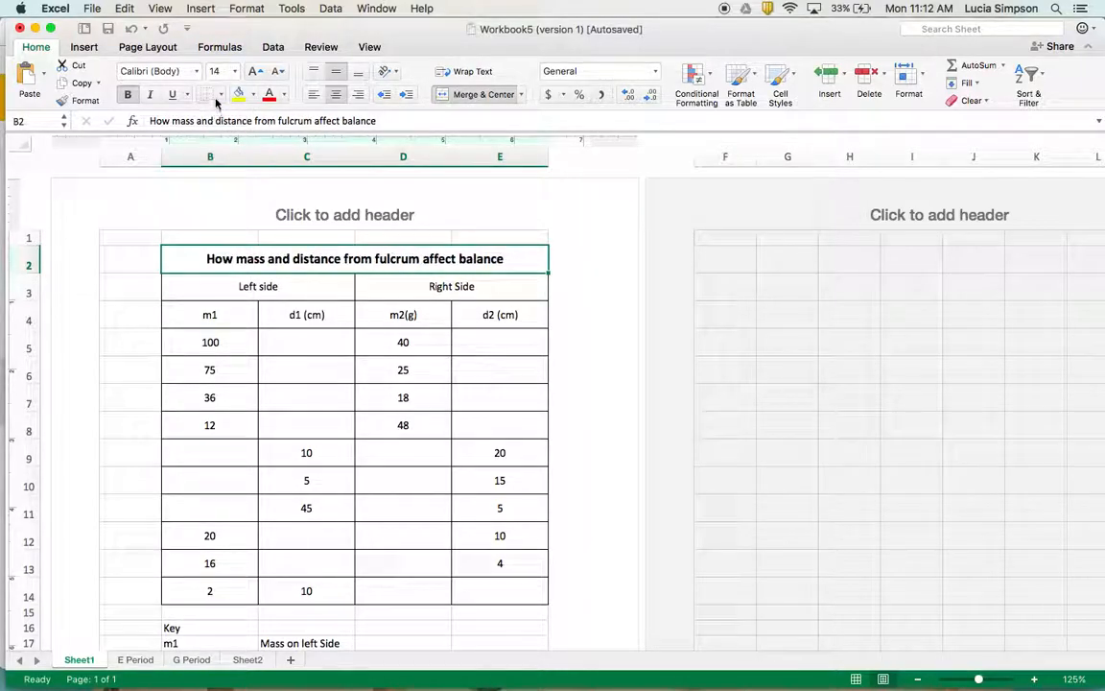
click(196, 71)
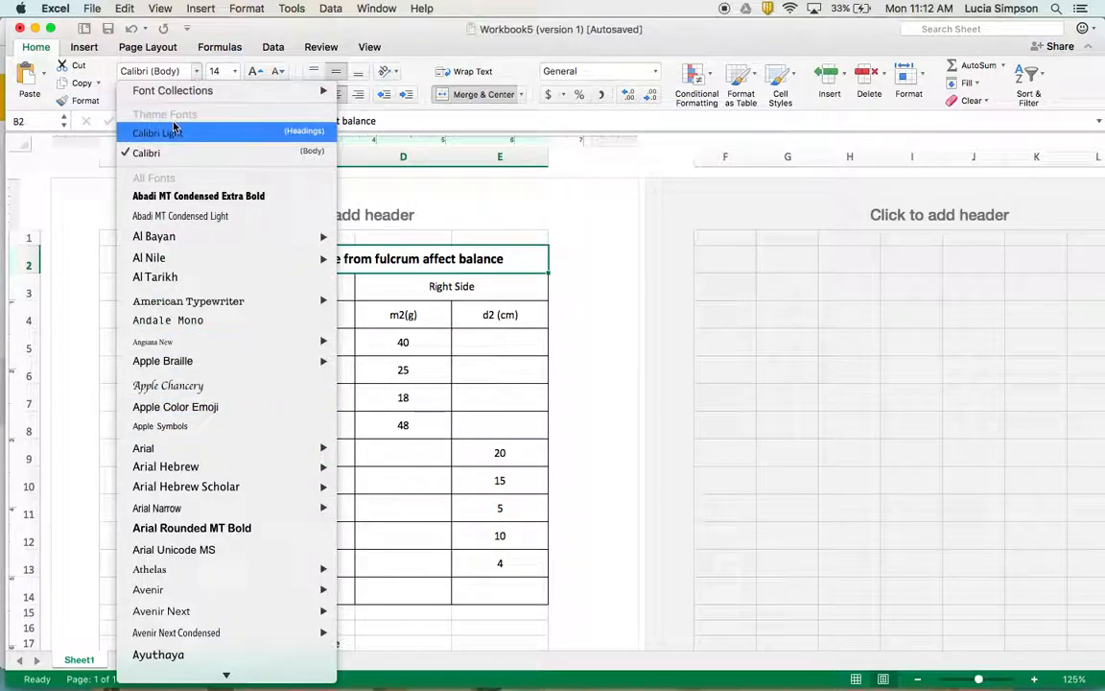
click(199, 74)
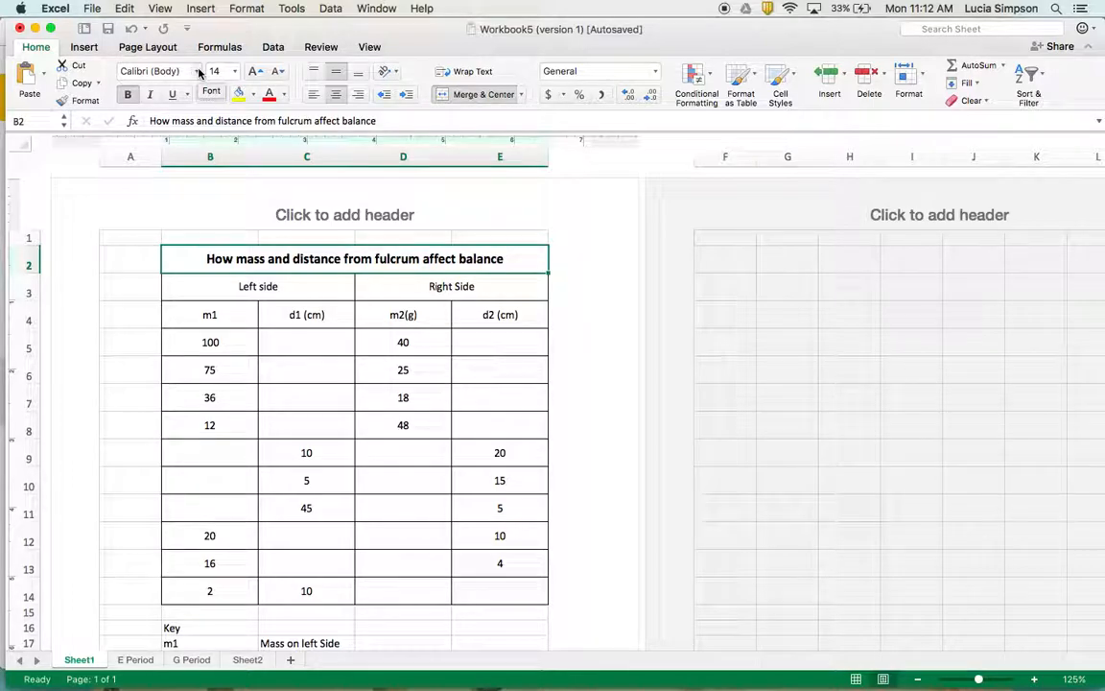
Switch to the presentation in Chrome, view slide 13 on subscripts and superscripts, and return to Excel
key(super+Tab)
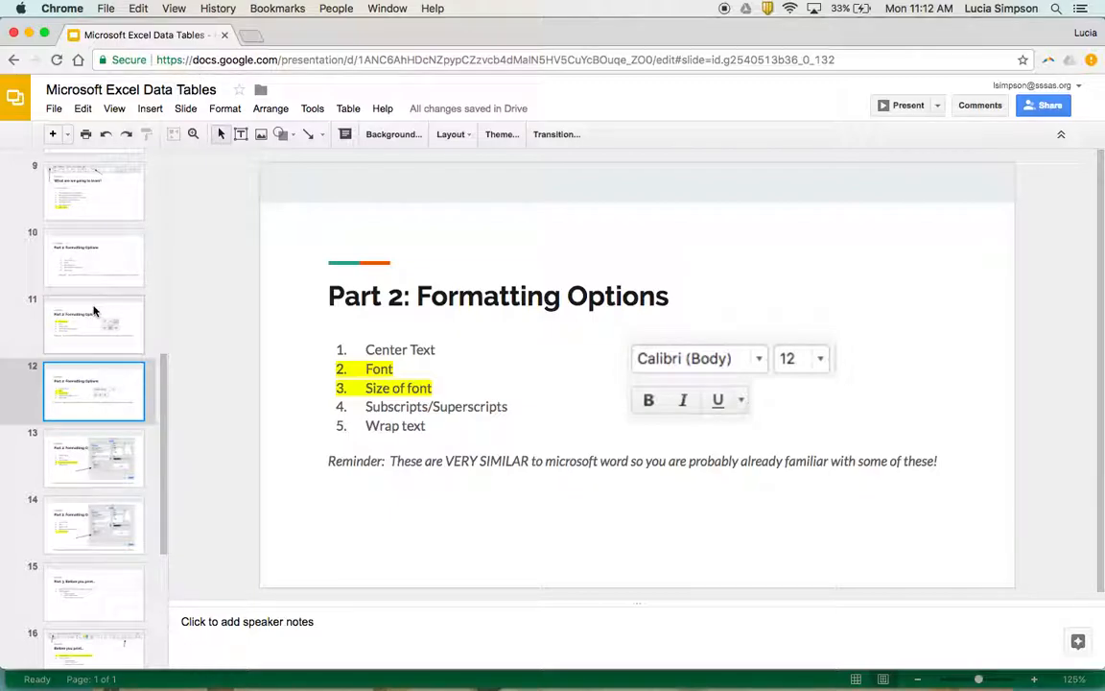
click(113, 456)
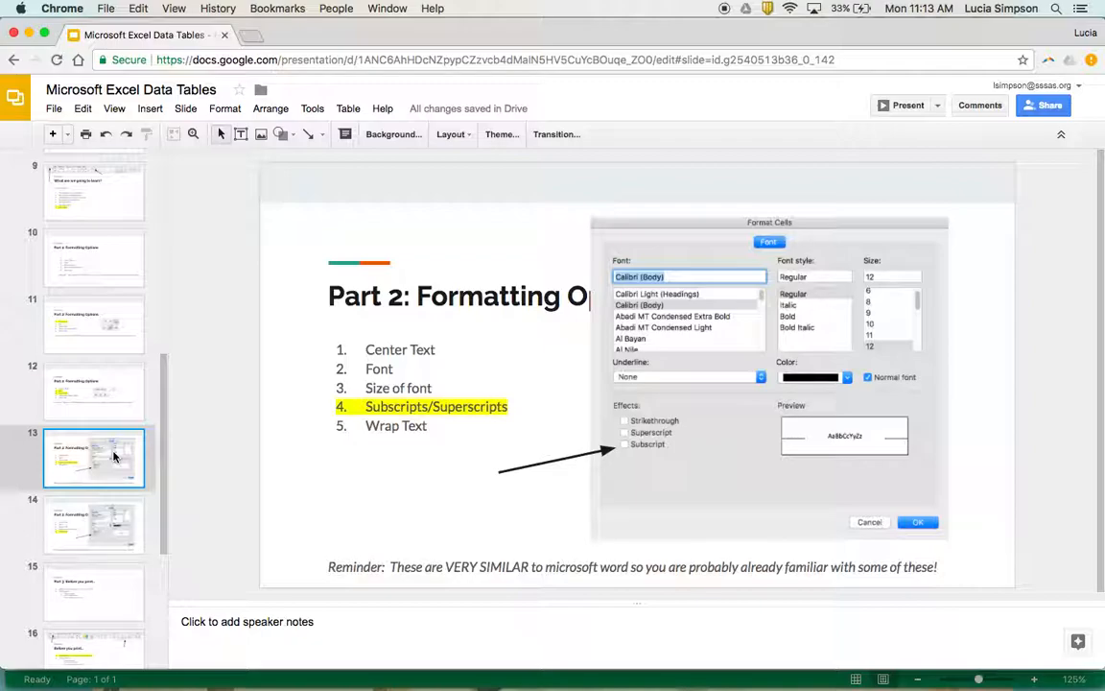
key(super+Tab)
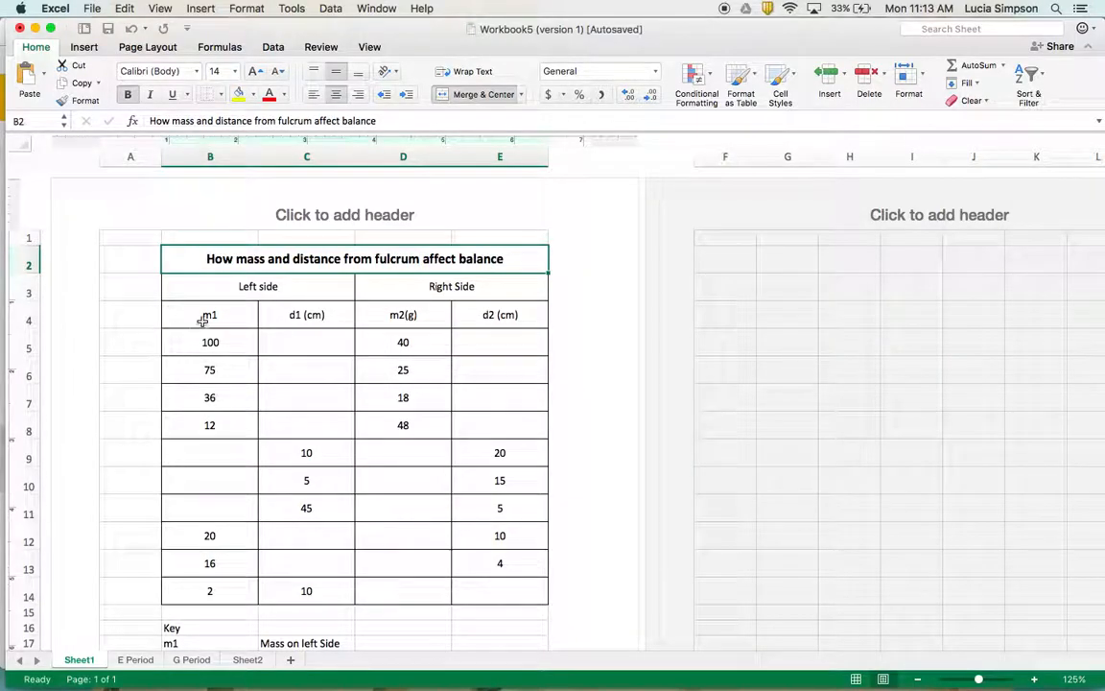
Start editing the m1 header in cell B4 and select only its digit 1
click(209, 316)
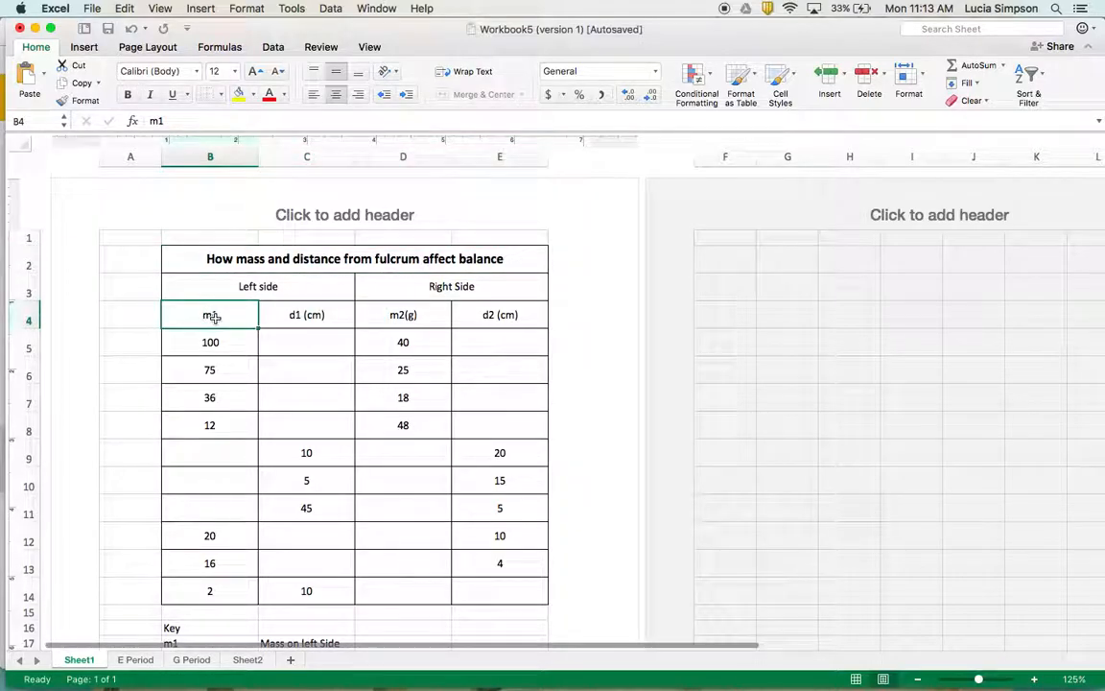
double_click(219, 315)
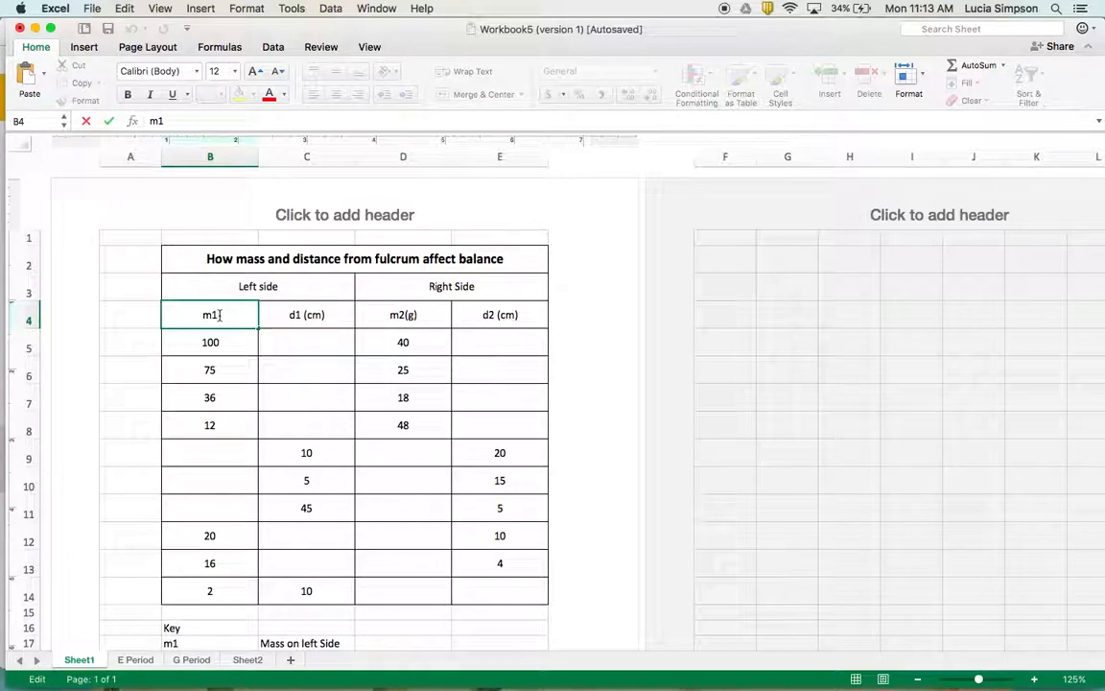
key(shift+Left)
right_click(213, 315)
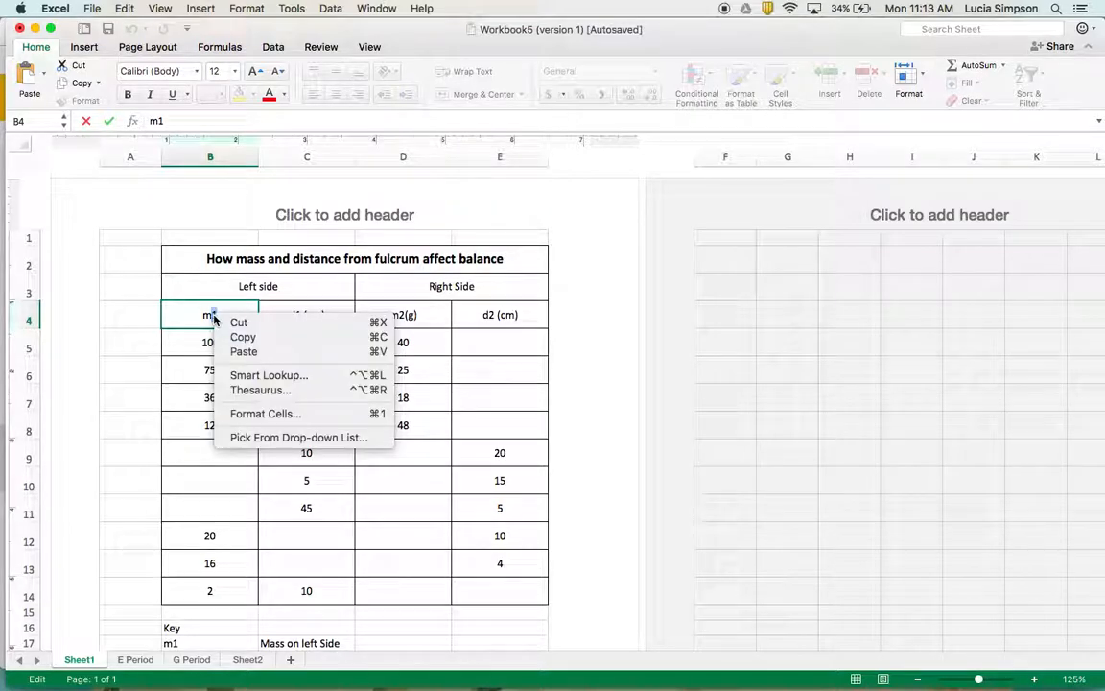
click(270, 414)
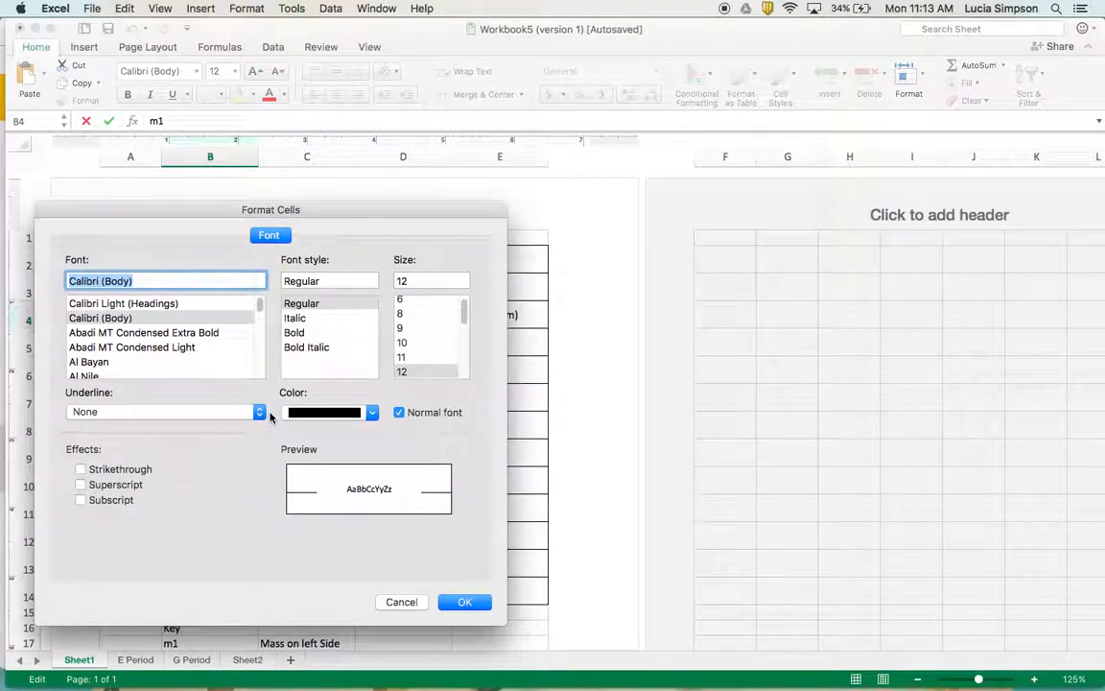
click(401, 601)
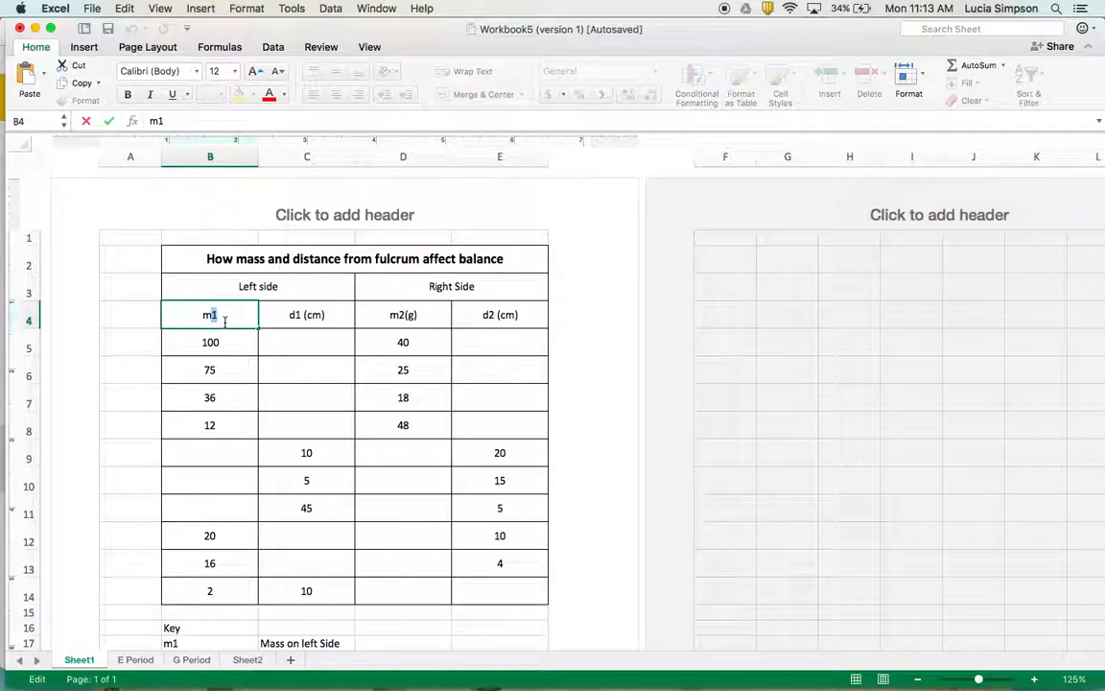
Format the selected 1 in the m1 header as a subscript, keeping font size 12
click(244, 9)
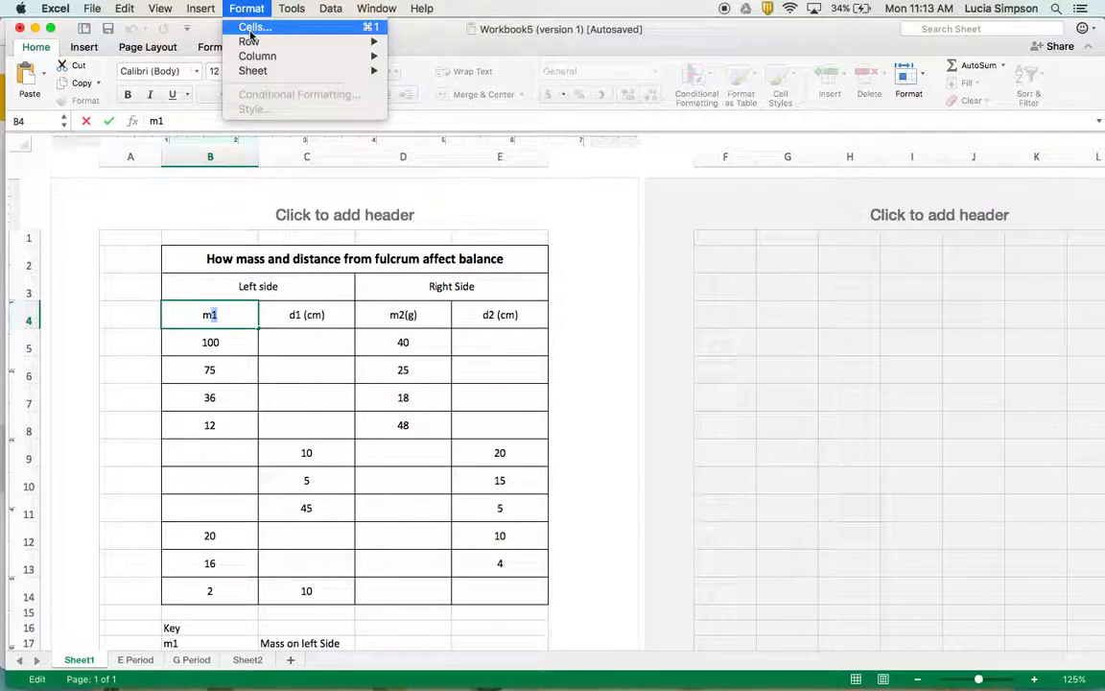
click(251, 29)
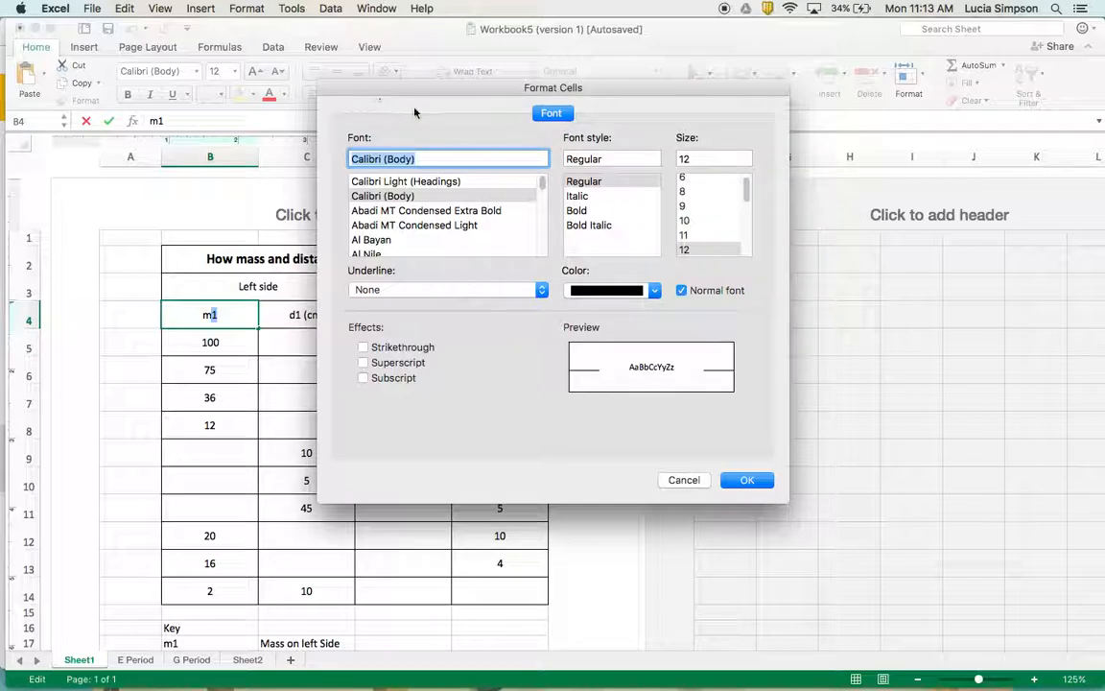
drag(399, 82, 387, 82)
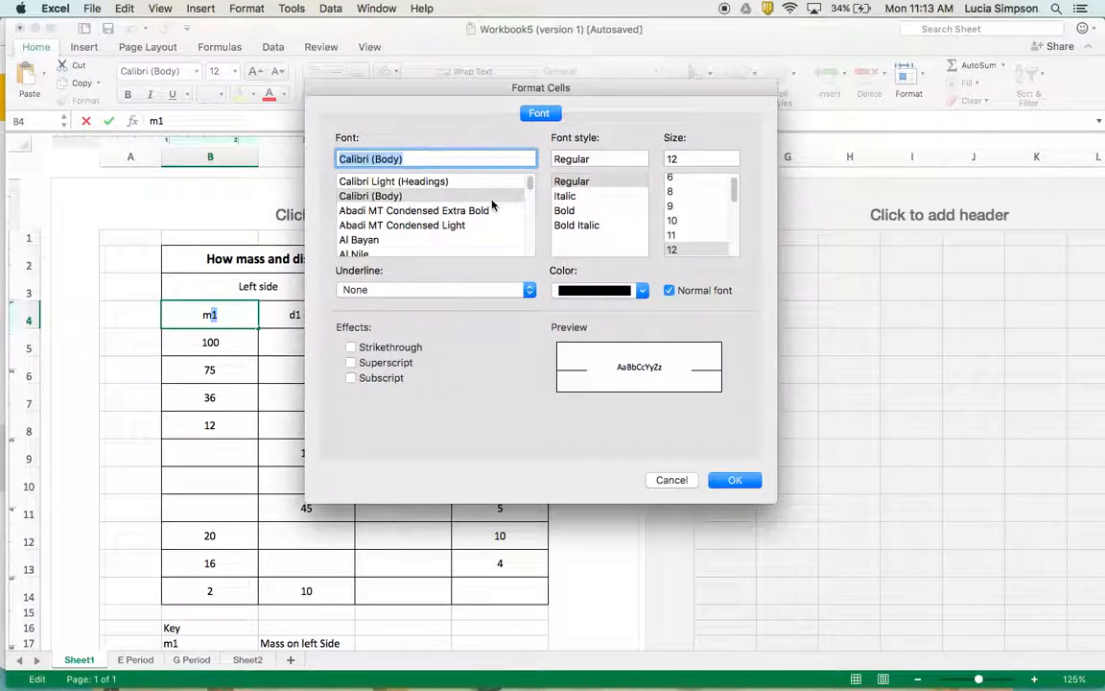
click(725, 207)
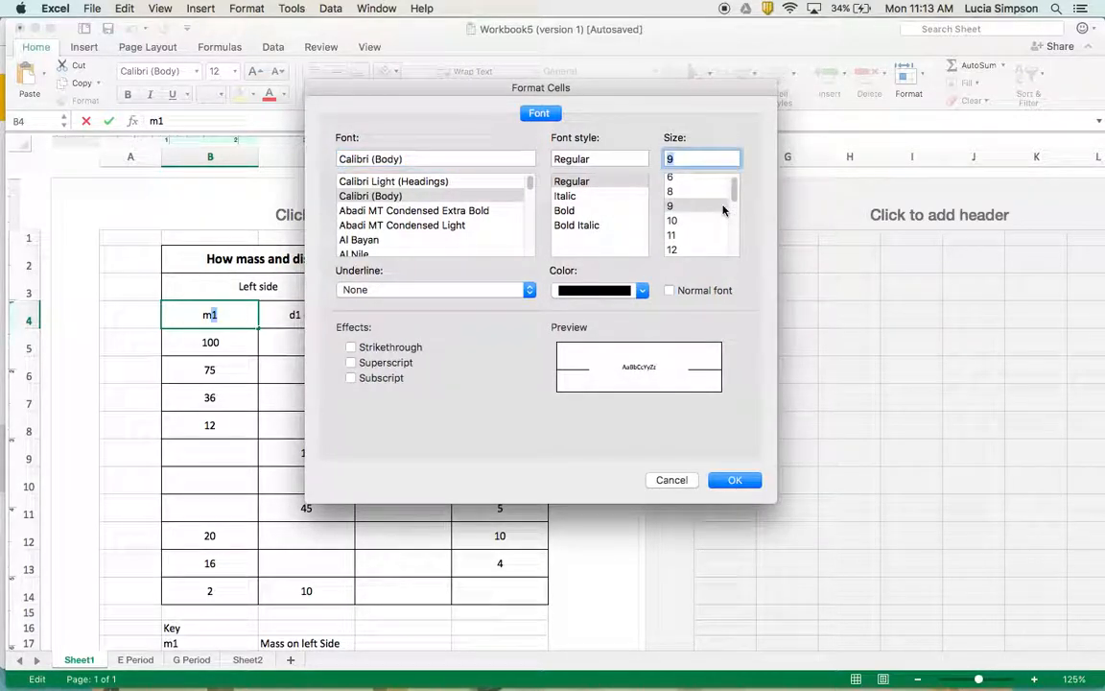
text(12)
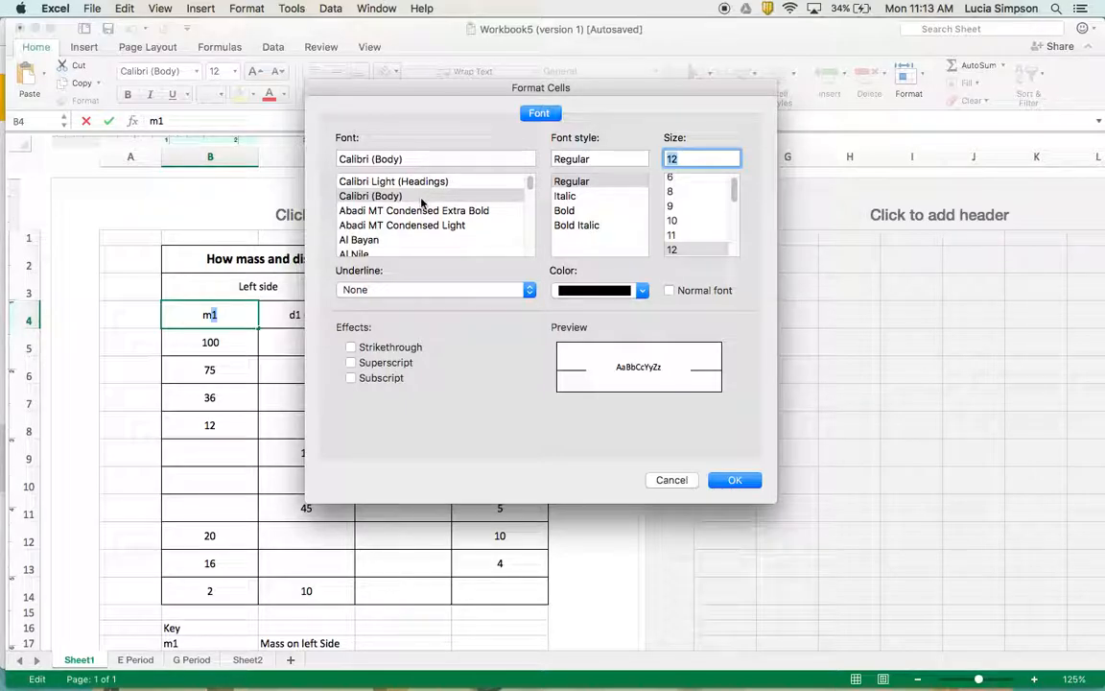
click(351, 379)
click(352, 363)
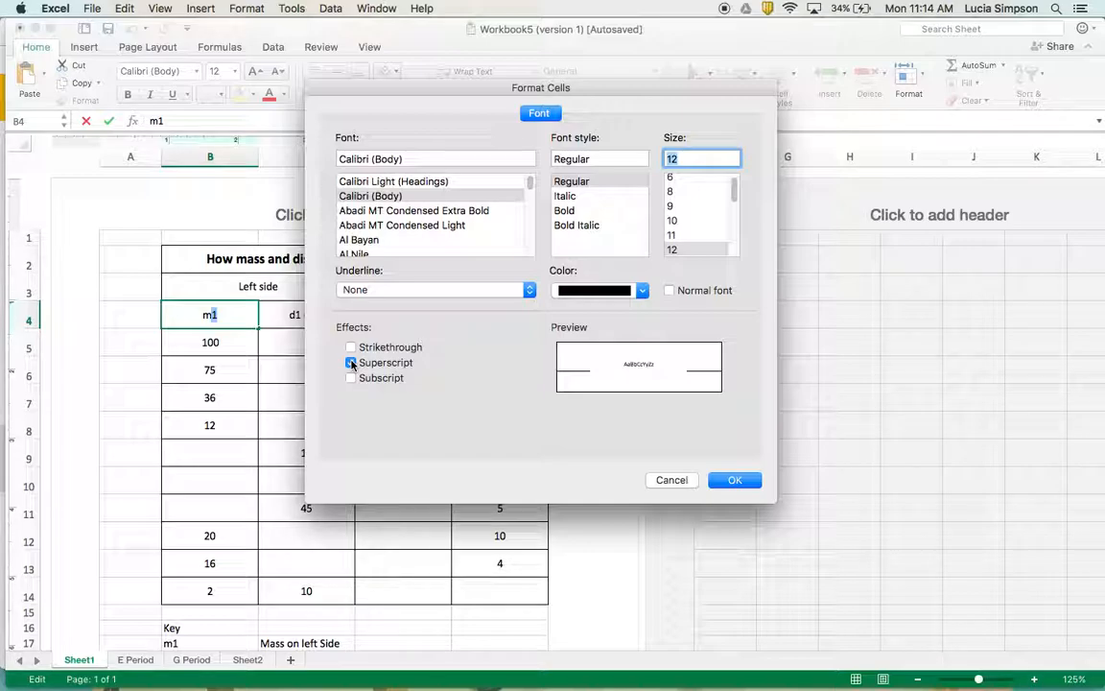
click(351, 378)
click(735, 480)
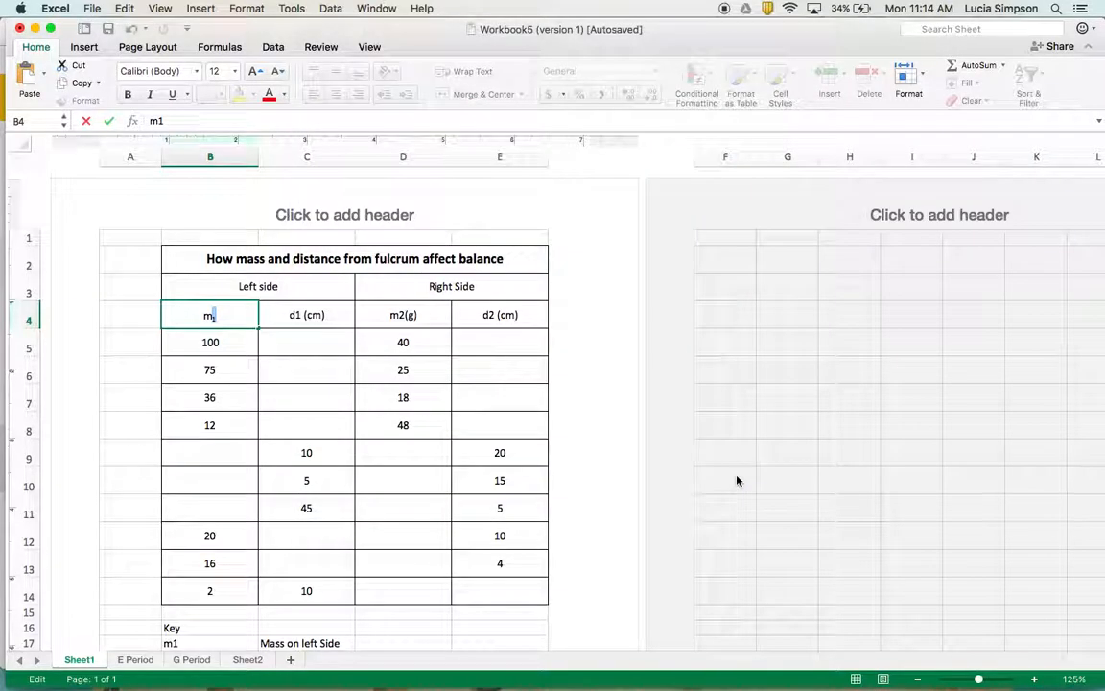
Format the 1 in the d1 (cm) header in cell C4 as a subscript and finish editing the cell
double_click(297, 315)
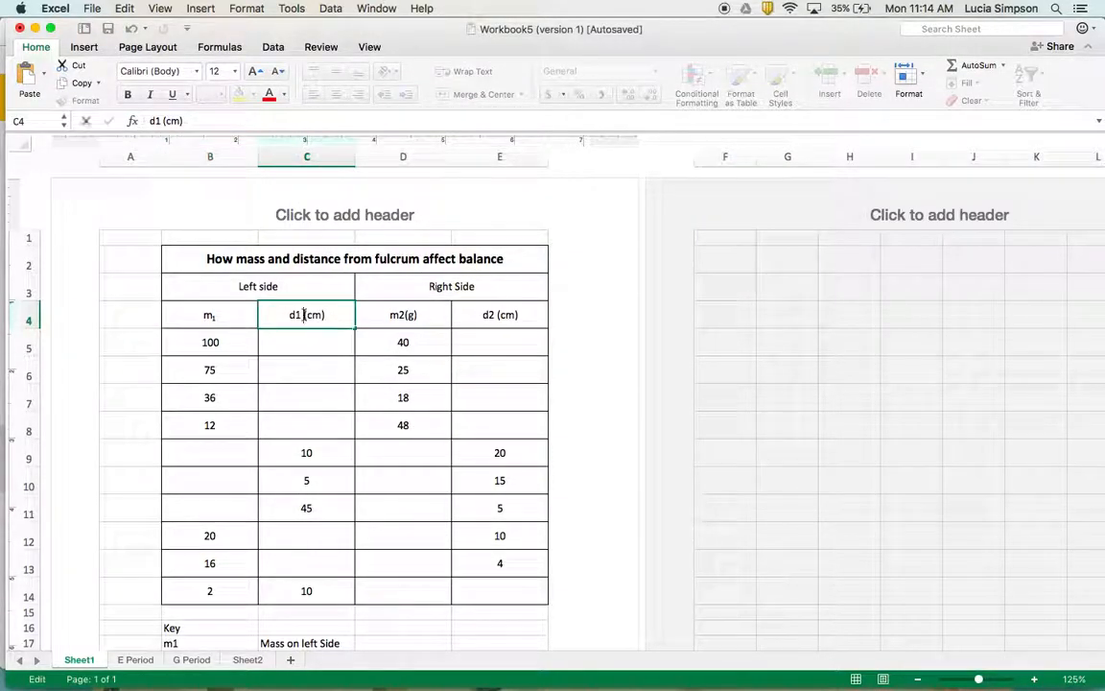
drag(300, 315, 296, 314)
right_click(297, 314)
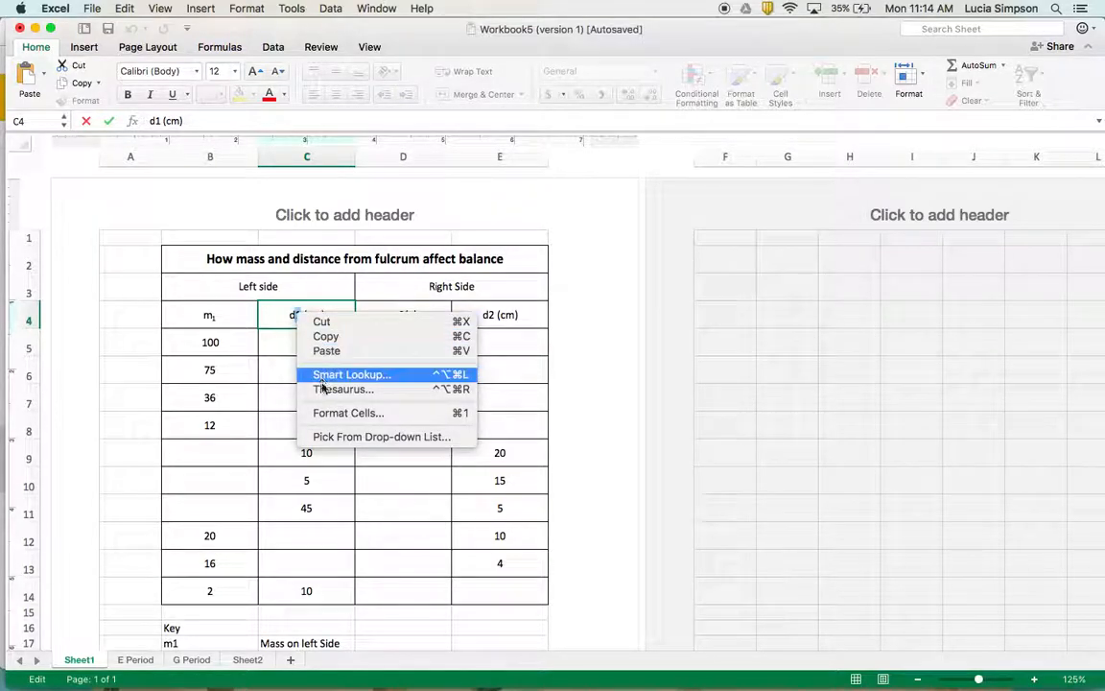
click(327, 414)
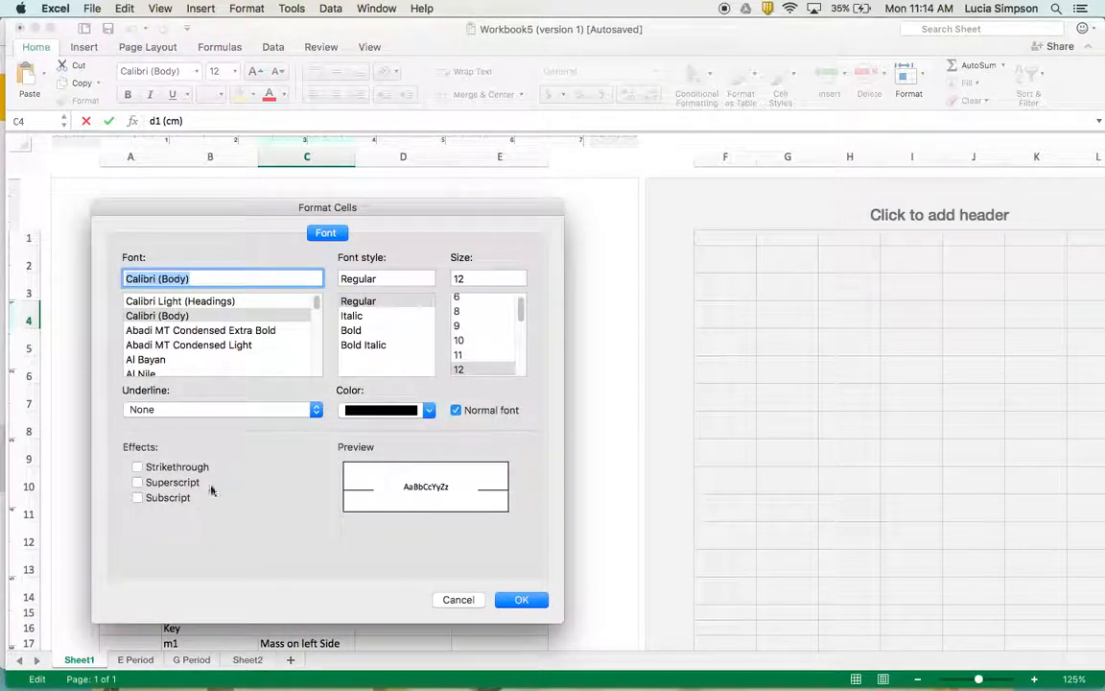
click(137, 498)
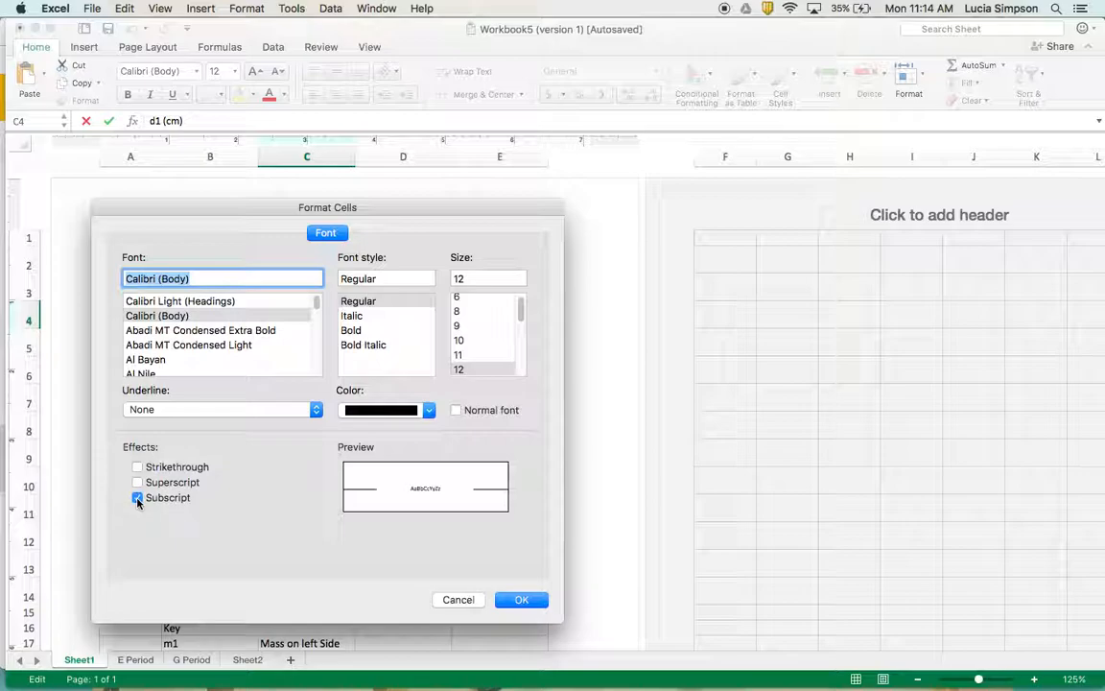
click(520, 600)
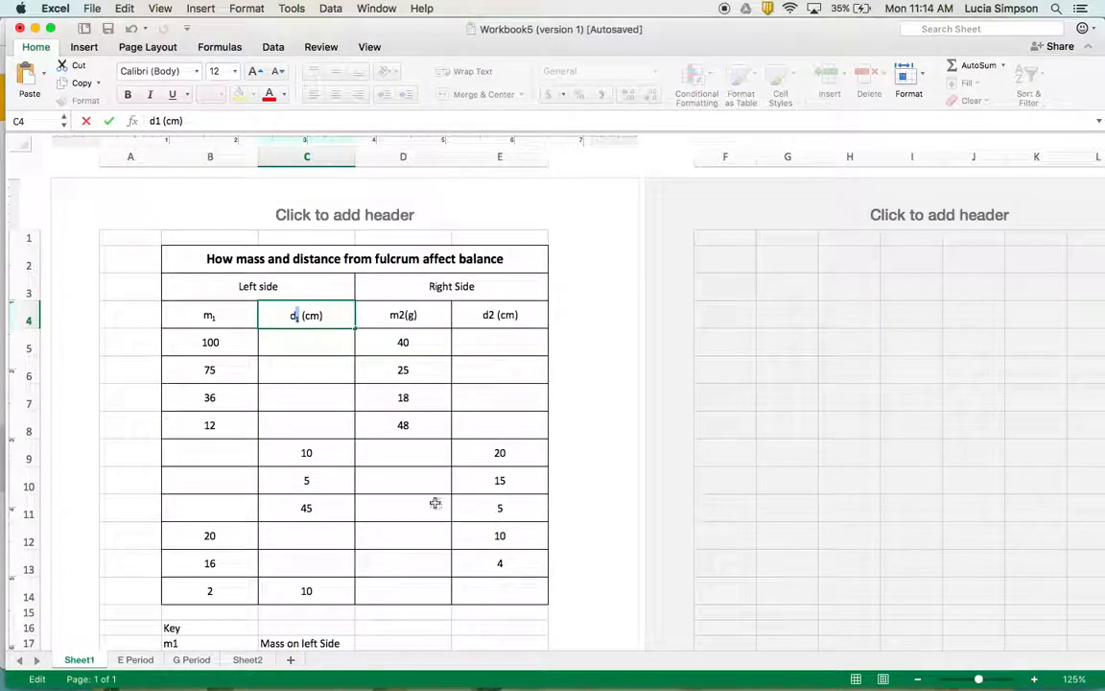
click(331, 343)
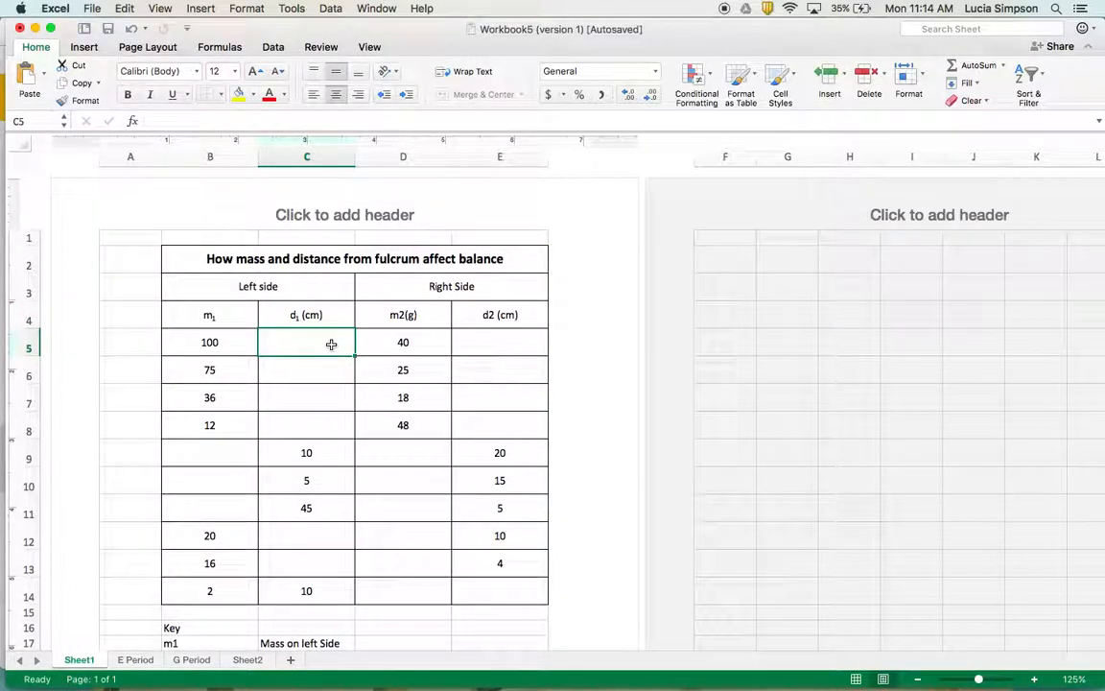
Switch to the presentation in Chrome, view slide 14 on wrapping text, and return to Excel
key(super+Tab)
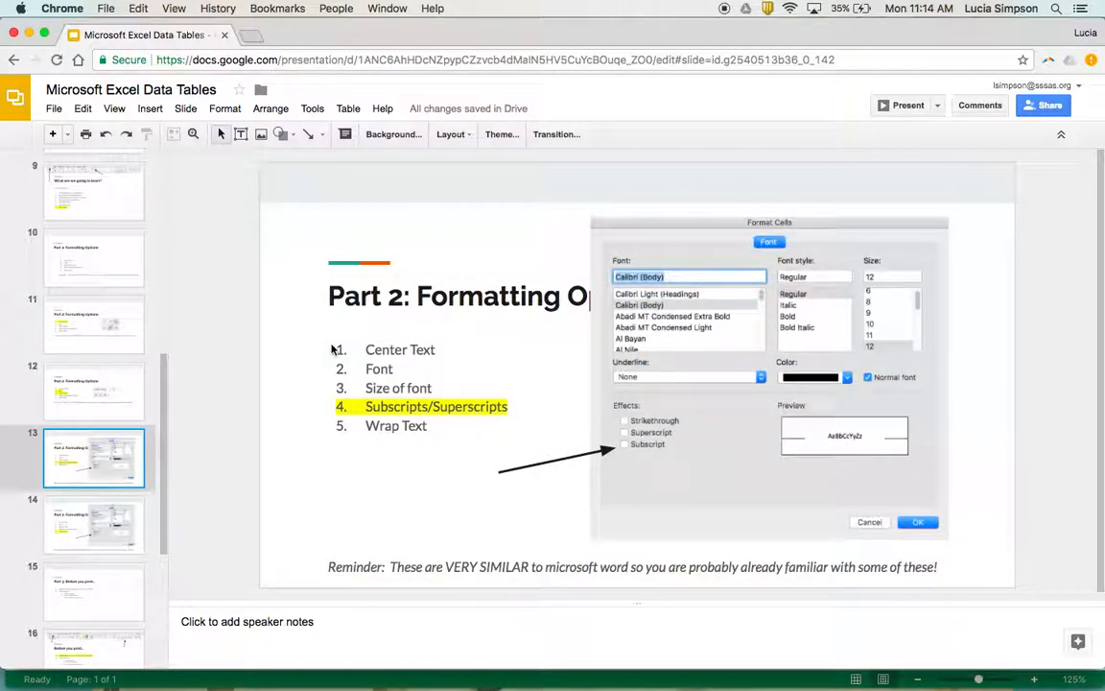
click(84, 549)
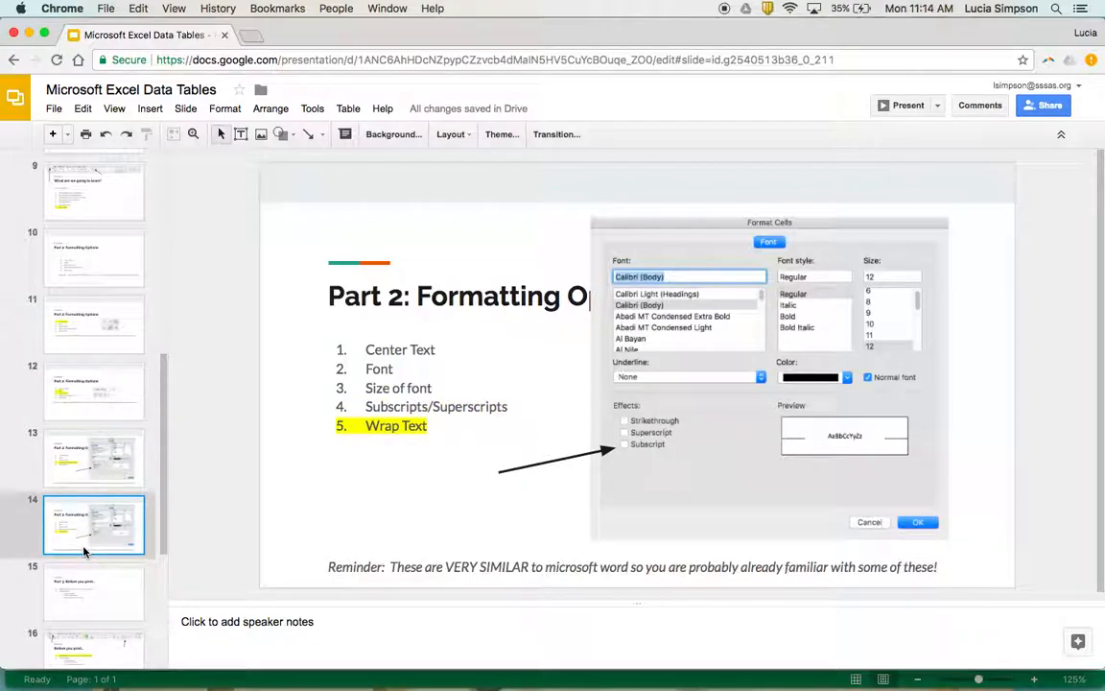
key(super+Tab)
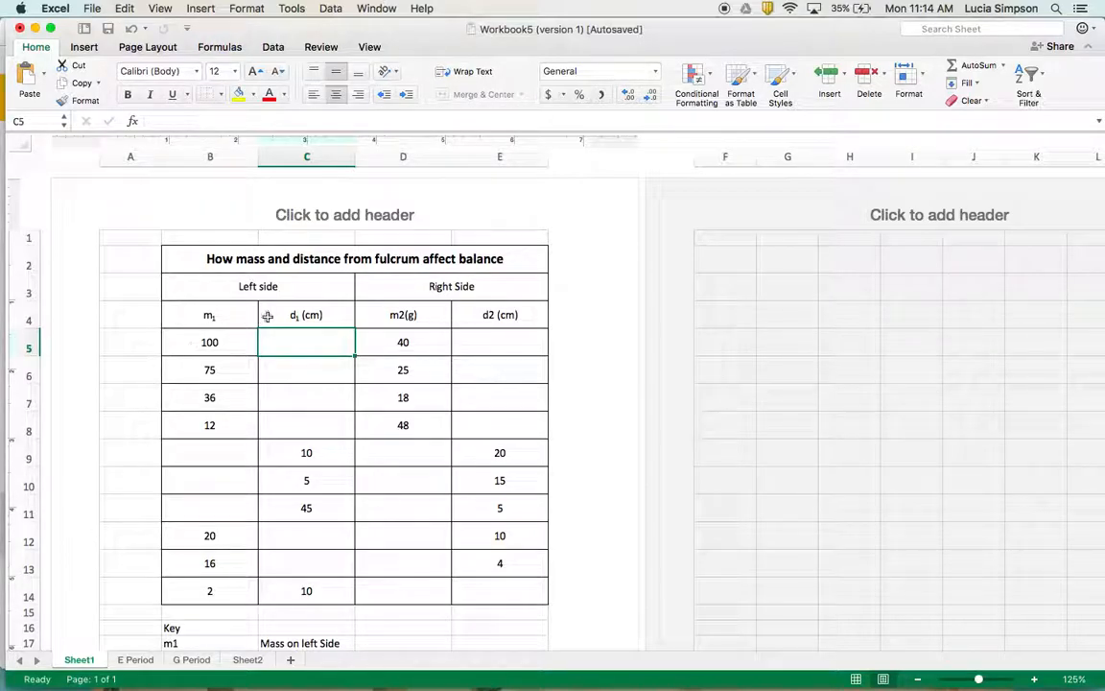
Extend the table title in cell B2 to read "How mass and distance from fulcrum affect balance etc etc etc tc etc etc etc etc"
click(299, 287)
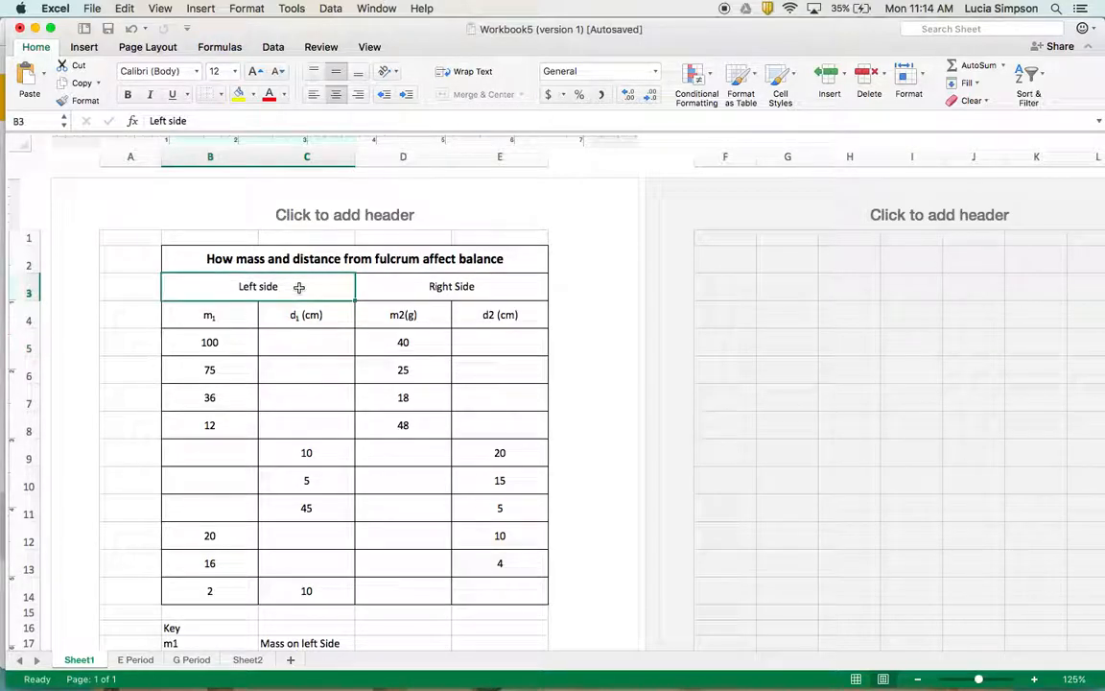
double_click(512, 259)
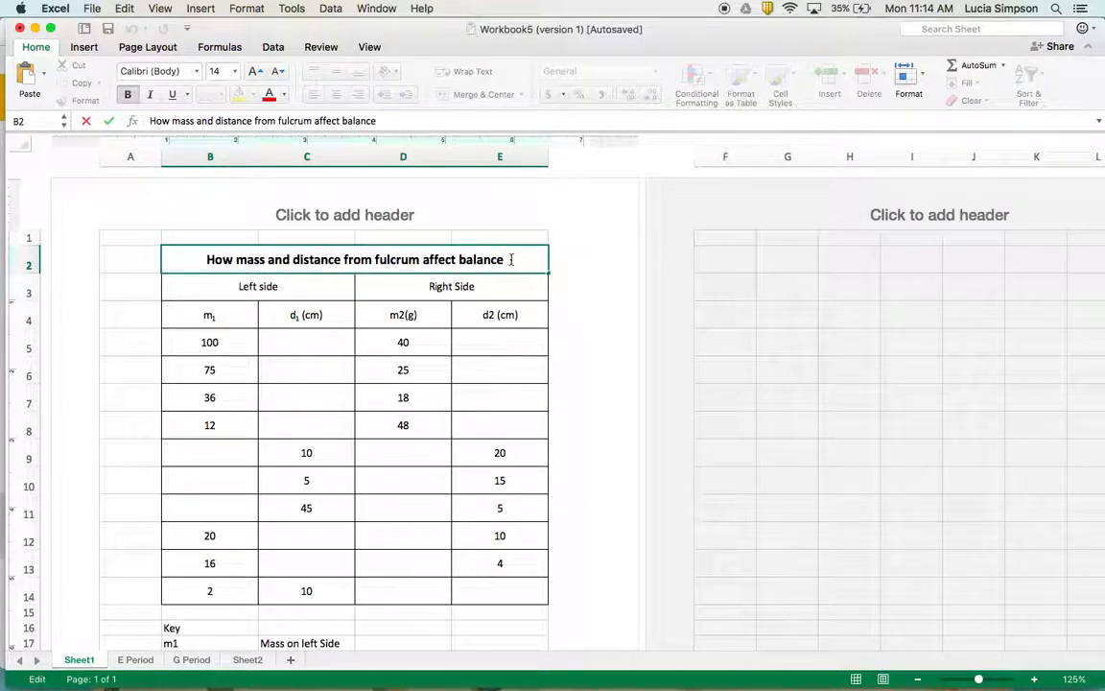
text(etc)
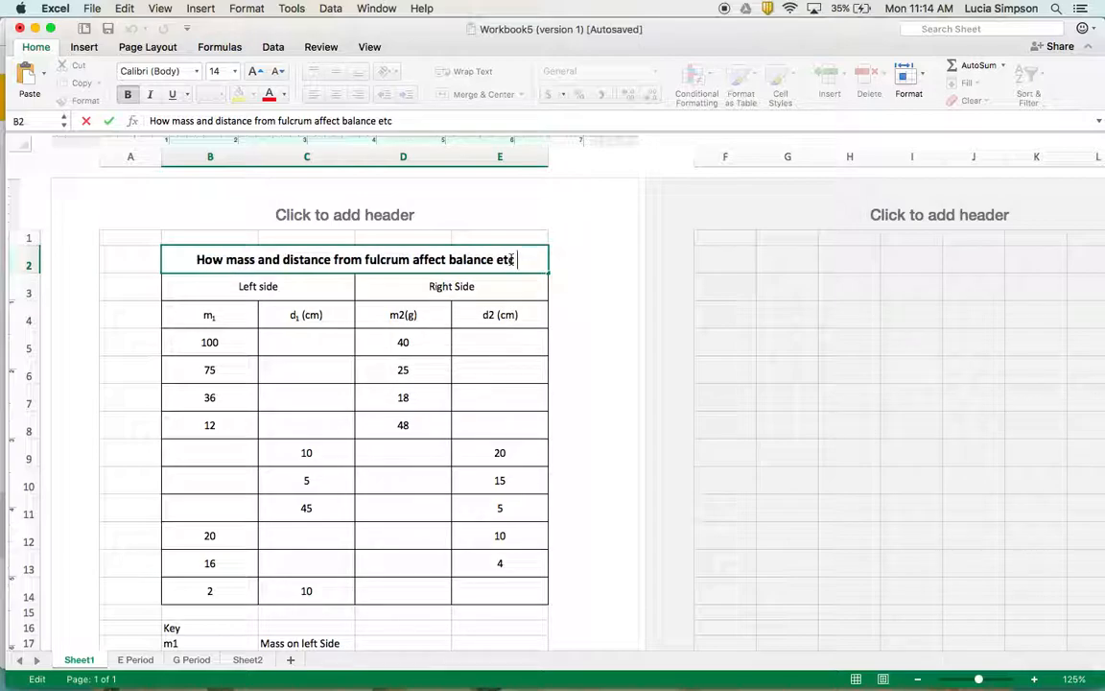
text( etc etc tc et)
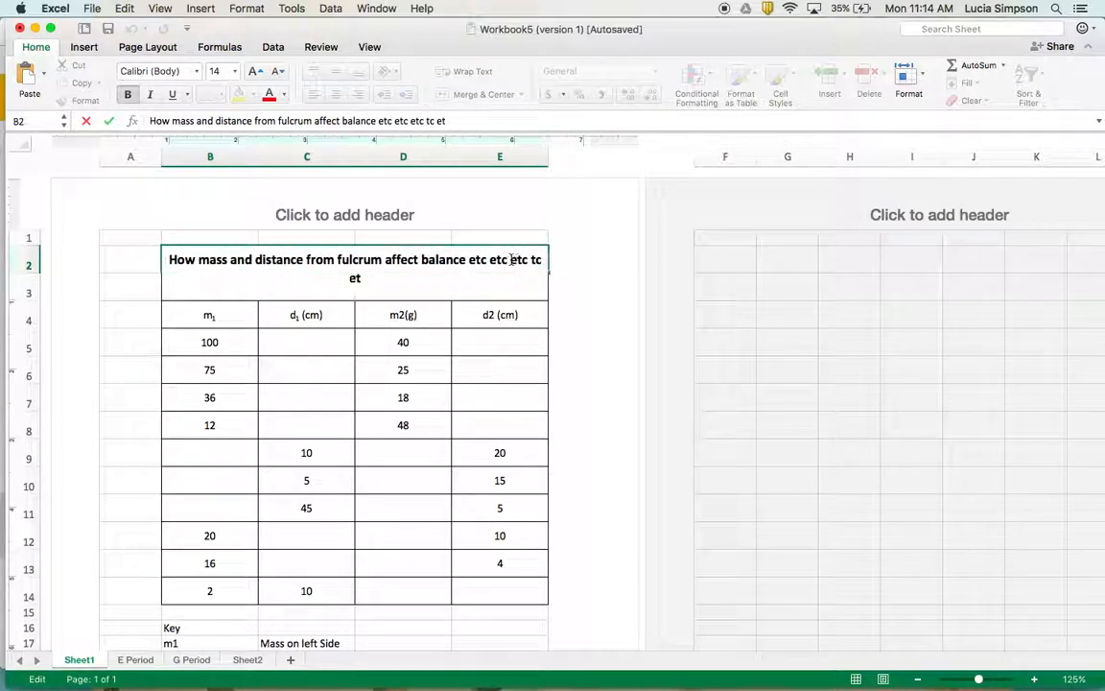
text(c etc etc etc)
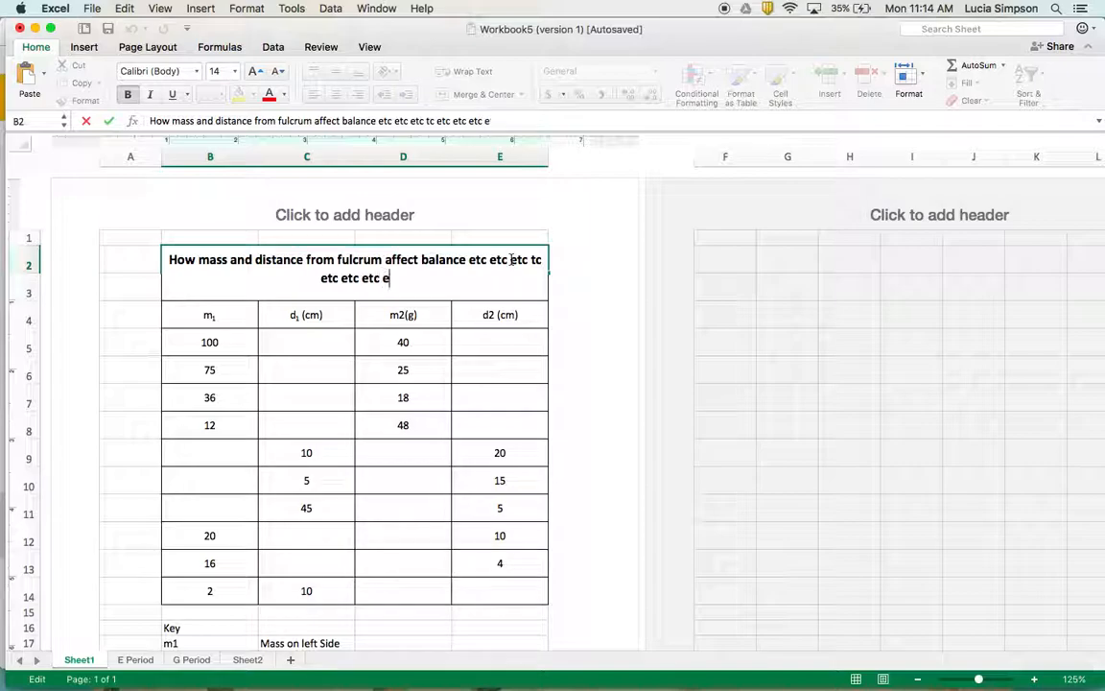
key(Return)
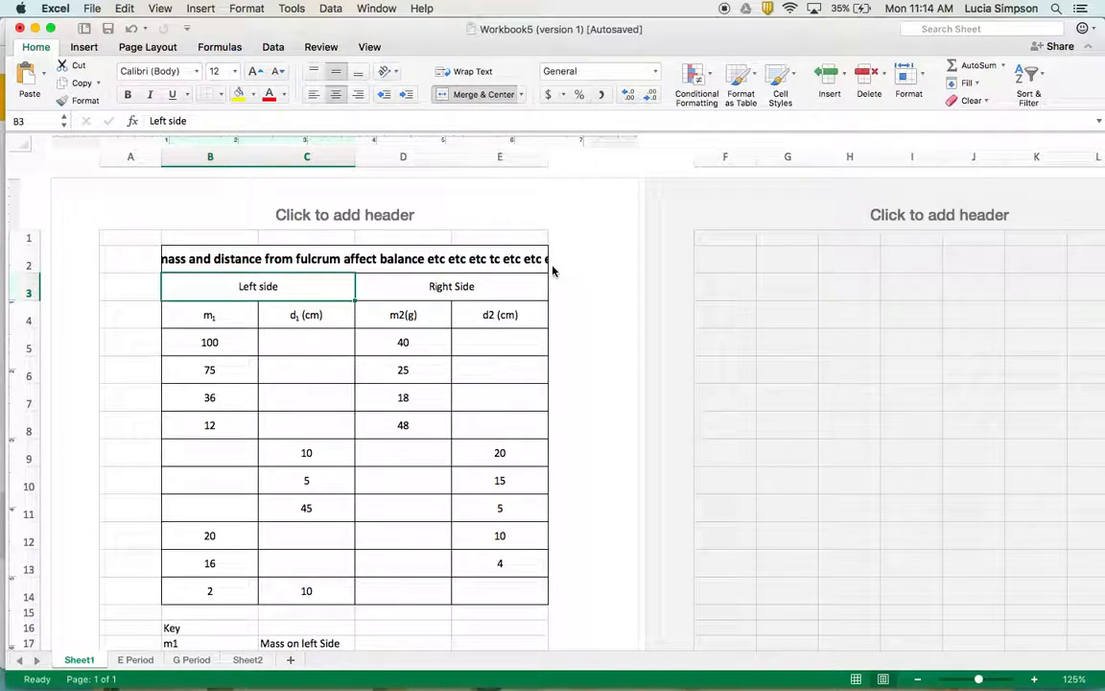
Wrap the title text in merged cell B2 and increase row 2's height to about 44 pixels
click(539, 260)
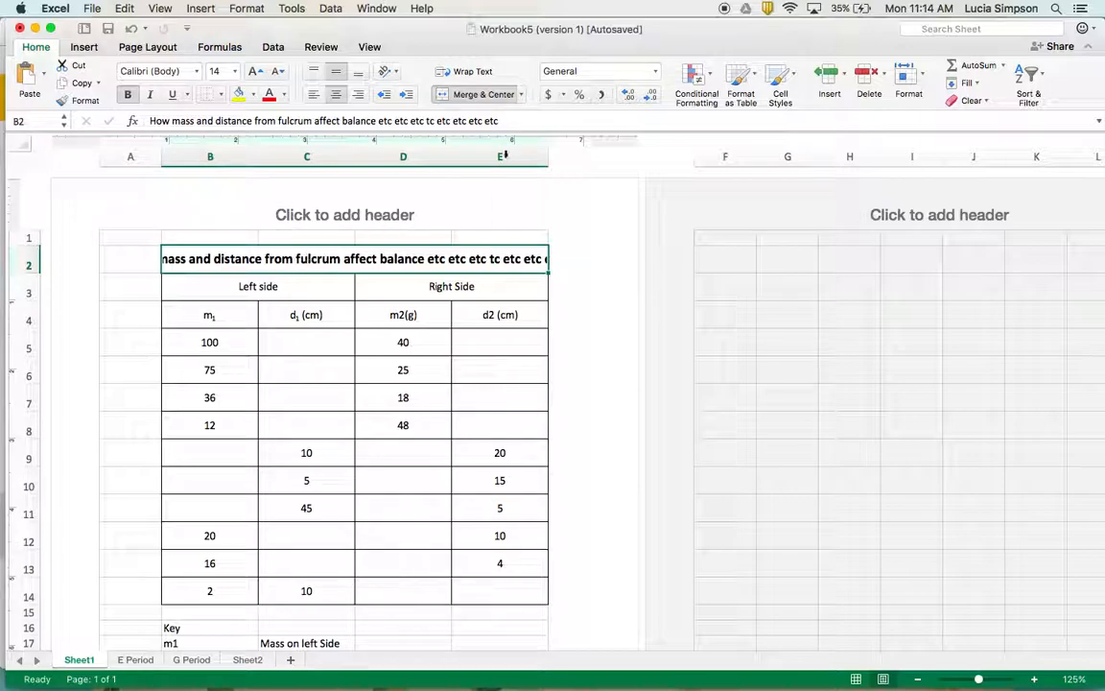
click(480, 72)
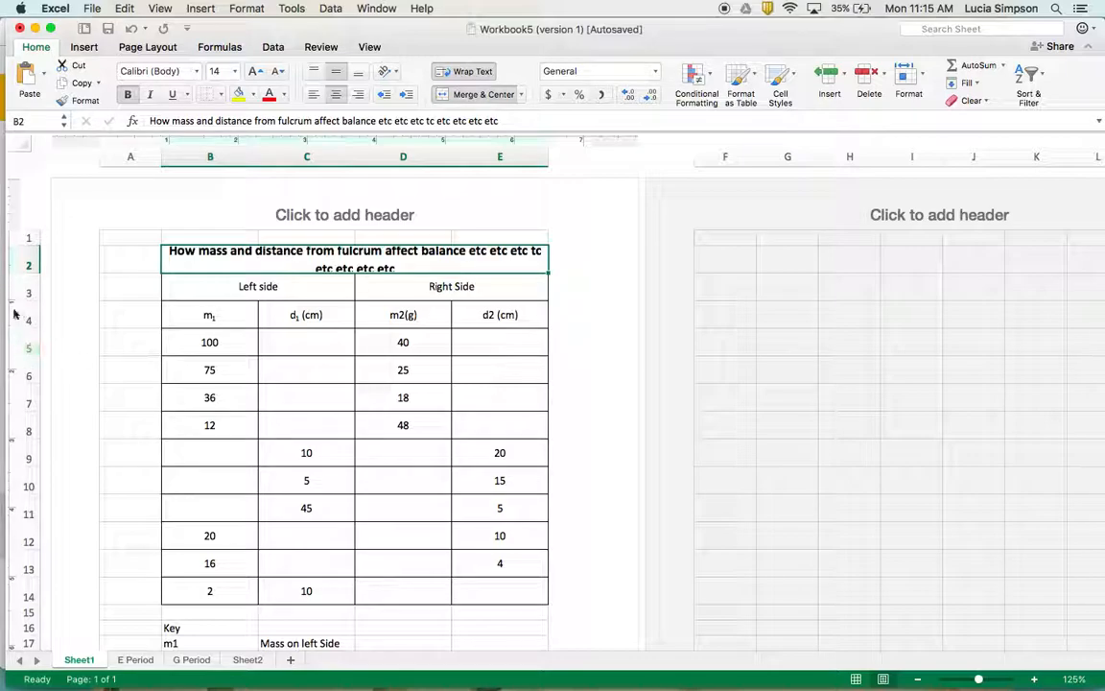
click(31, 263)
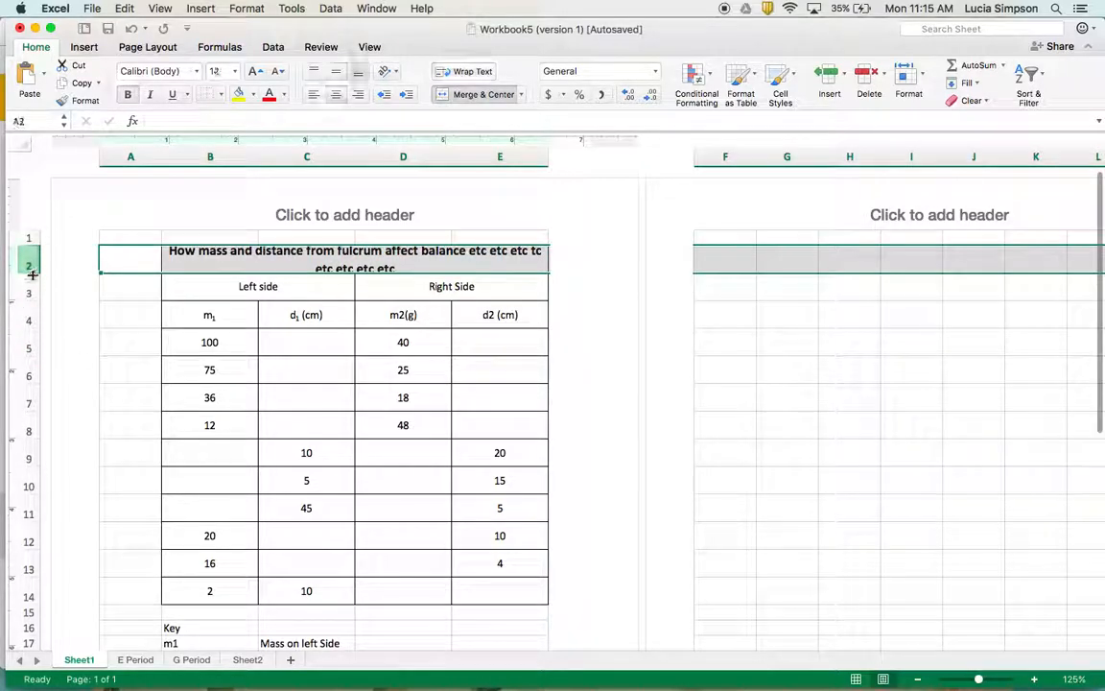
drag(31, 273, 35, 290)
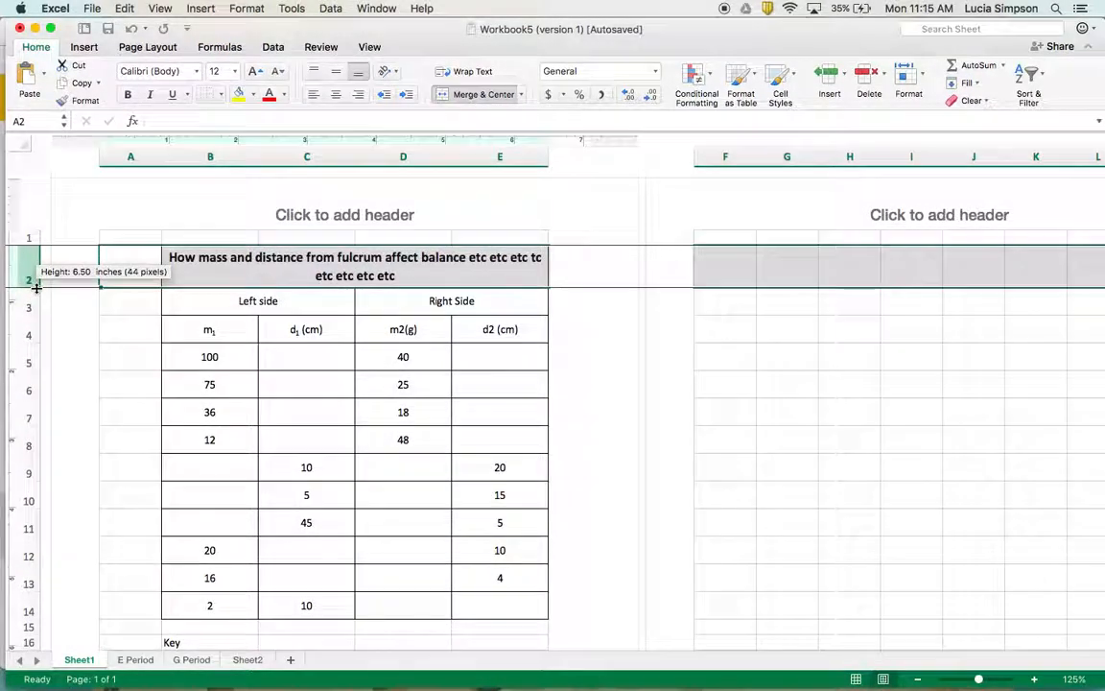
click(431, 278)
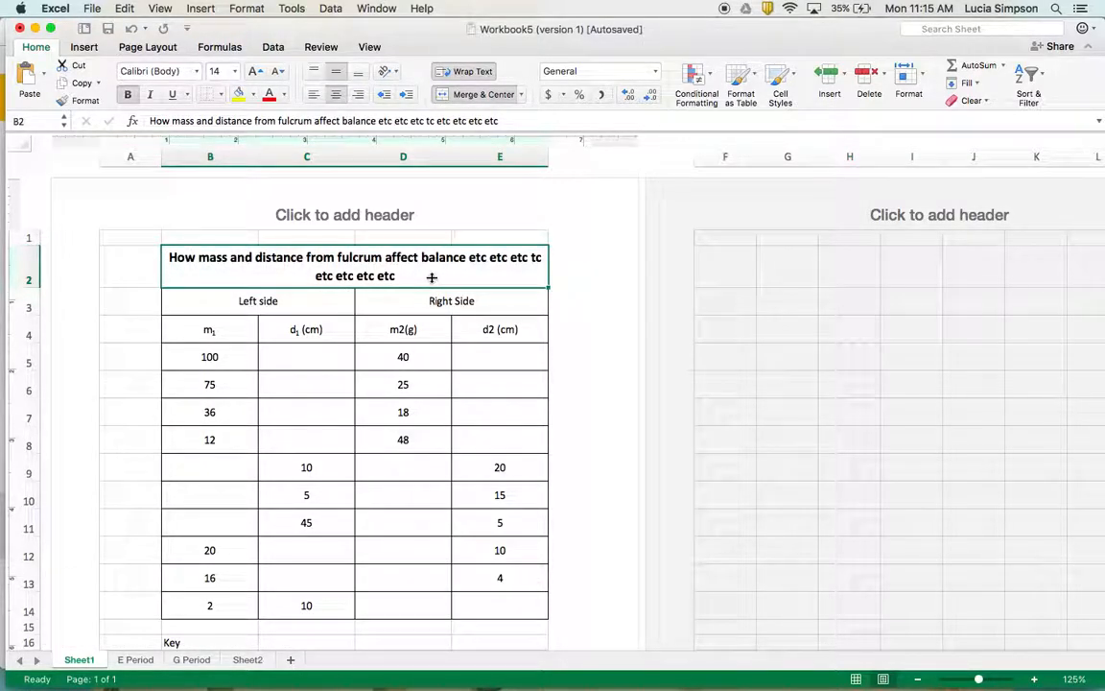
click(215, 305)
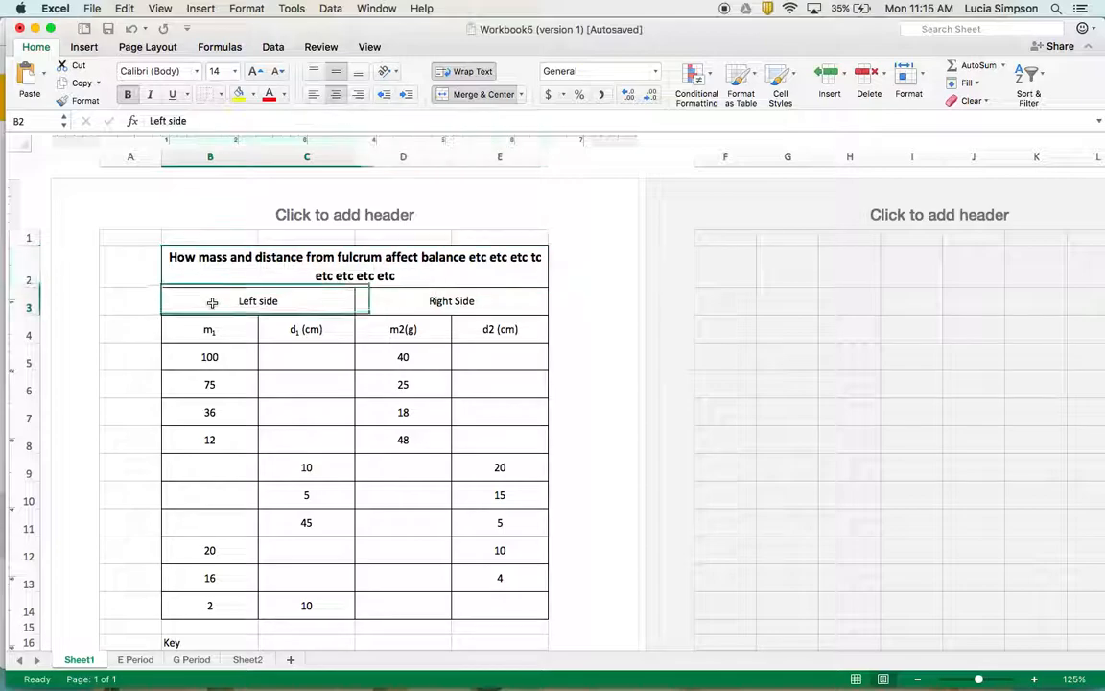
click(418, 312)
click(483, 328)
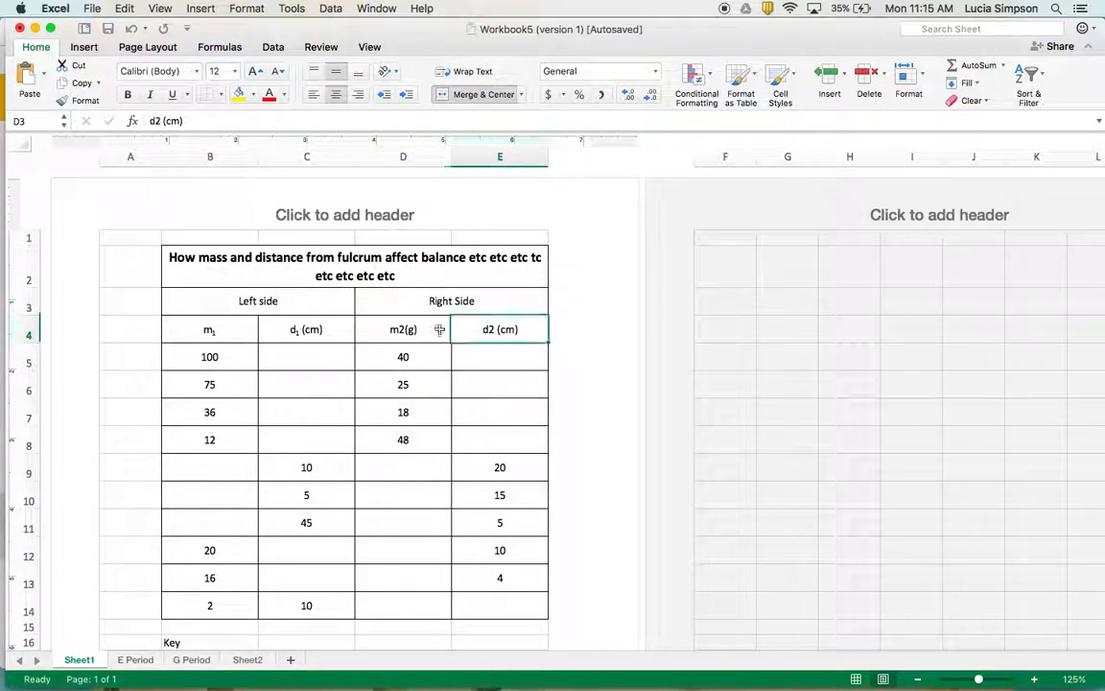
click(429, 329)
click(329, 321)
click(226, 330)
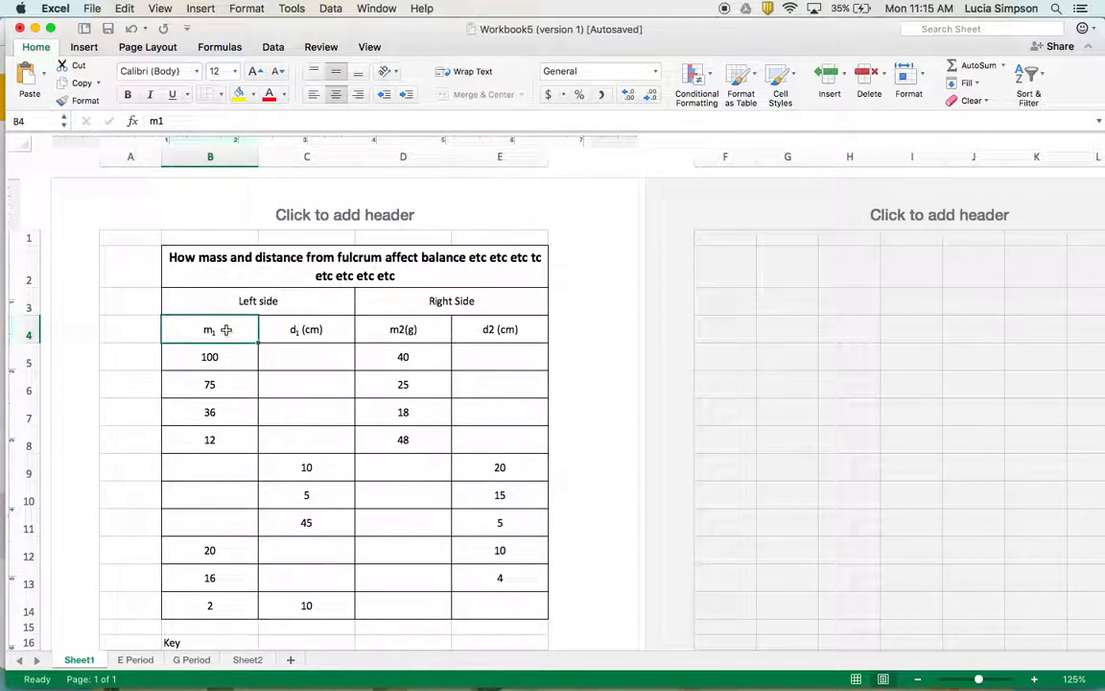
click(217, 363)
click(213, 388)
click(218, 434)
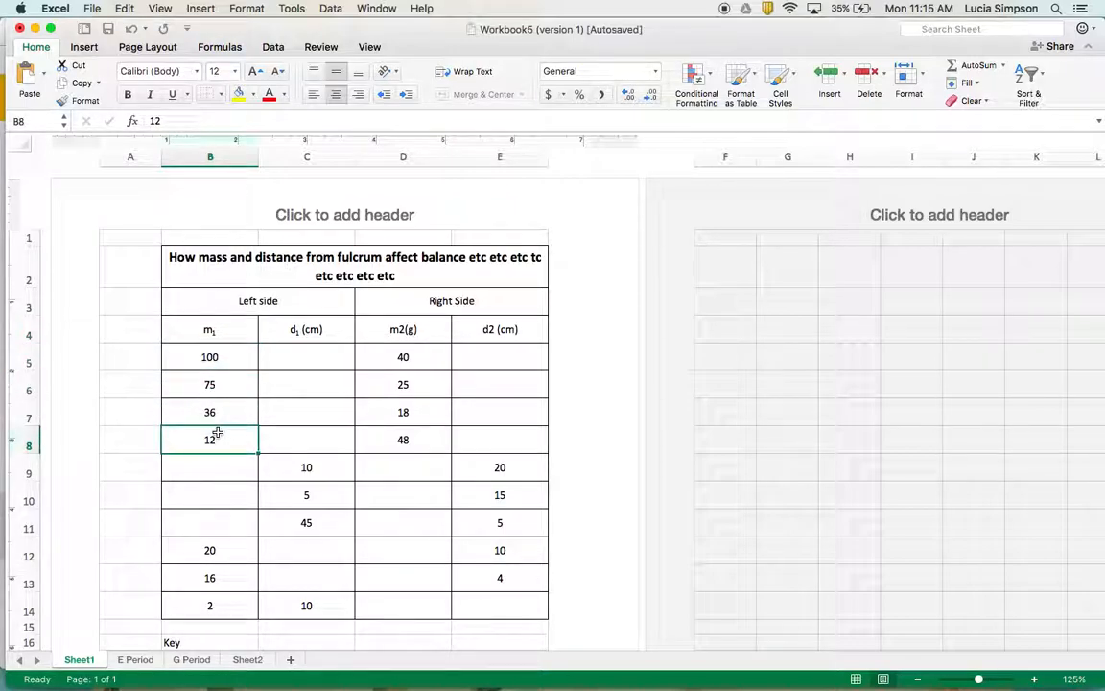
Check the Wrap Text slide of the presentation in Chrome, and switch to QuickTime Player
key(super+Tab)
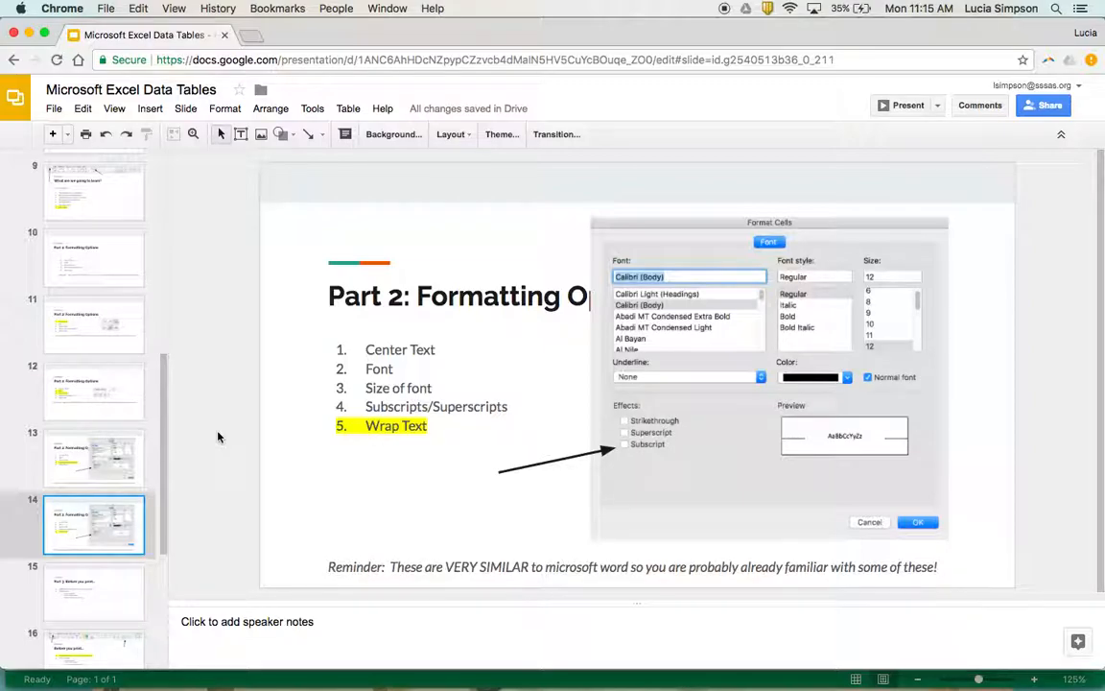
key(super+Tab)
key(super+Tab)
key(super+Tab)
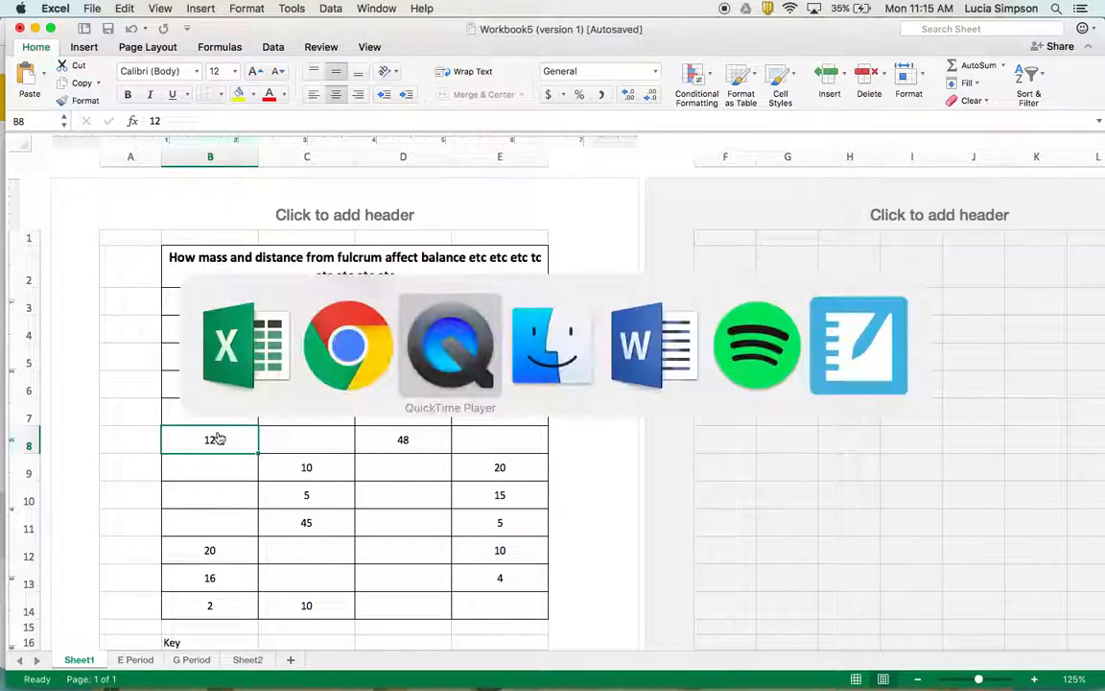
mouse_move(729, 678)
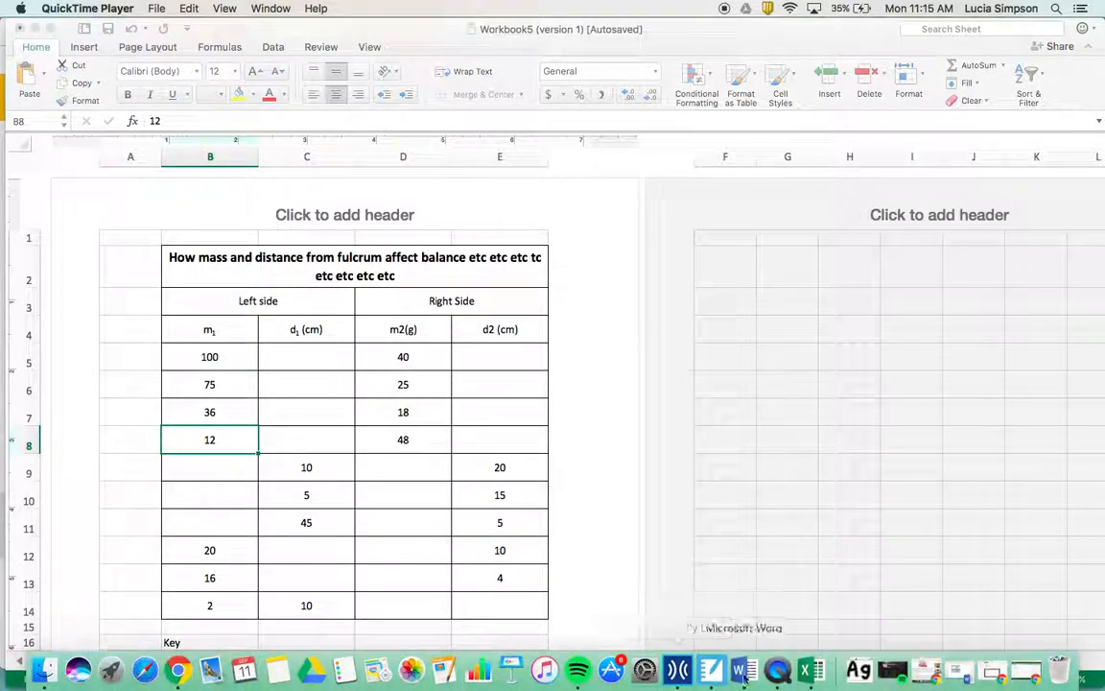